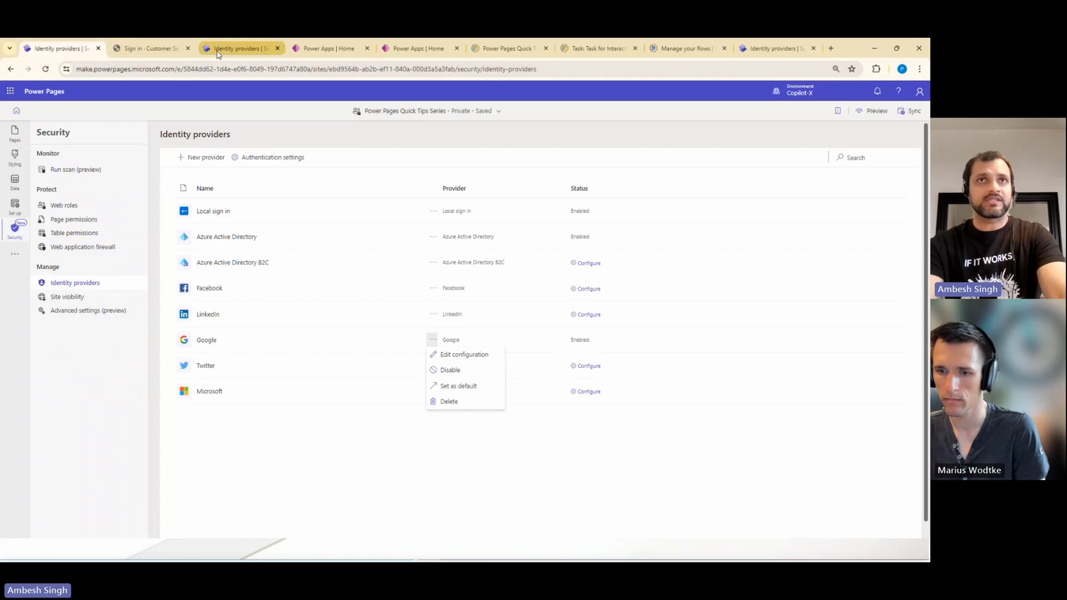
- Switch to the Event Registration site's identity providers, close the open configuration, and start configuring Google anew
{"action": "left_click", "coordinate": [238, 48]}
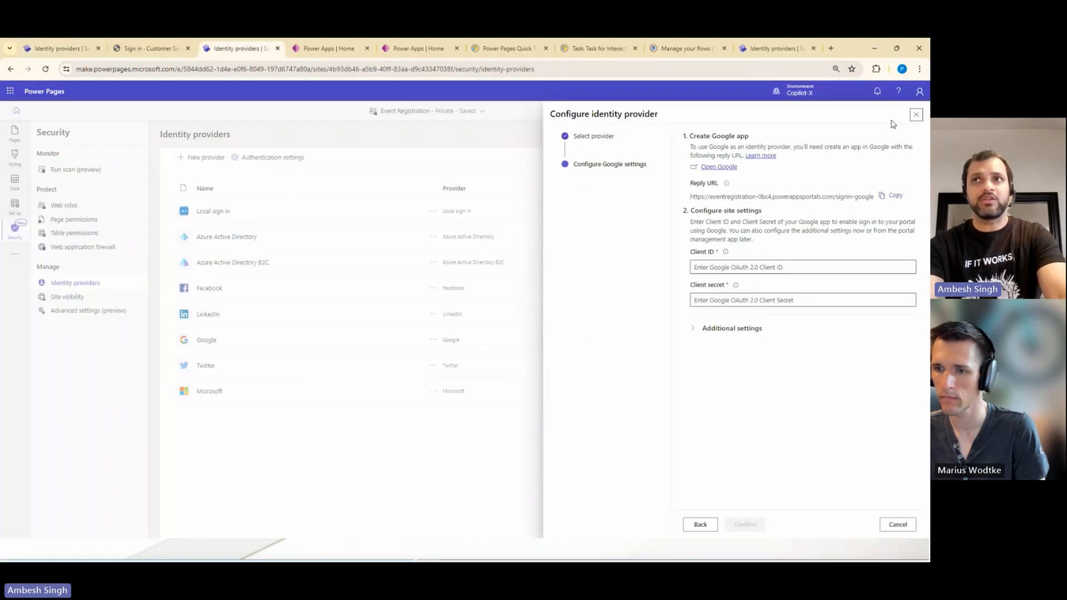
{"action": "left_click", "coordinate": [916, 115]}
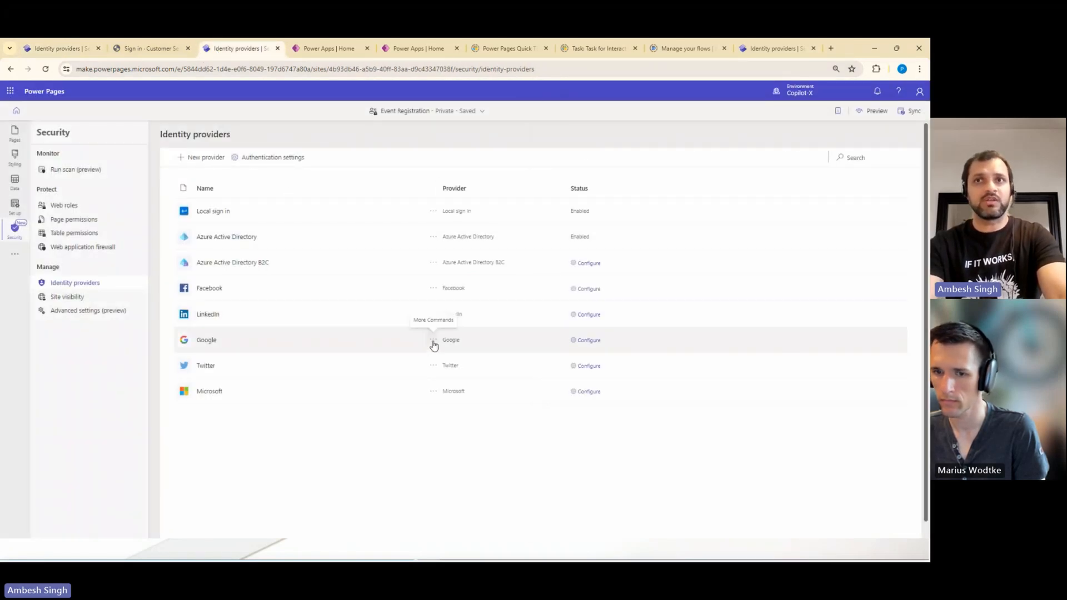
{"action": "left_click", "coordinate": [434, 340]}
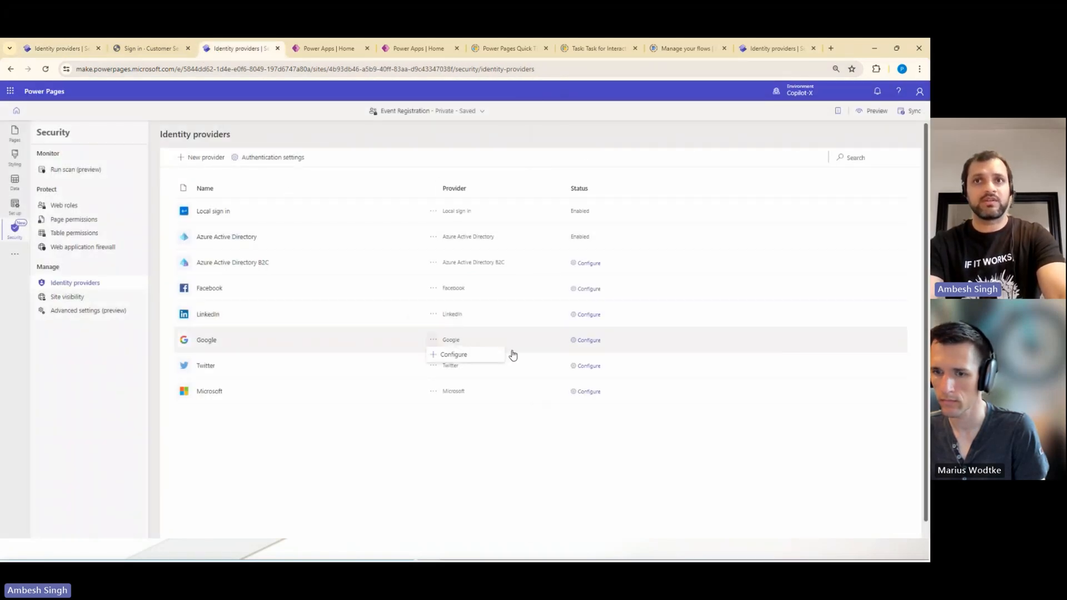
{"action": "left_click", "coordinate": [594, 340]}
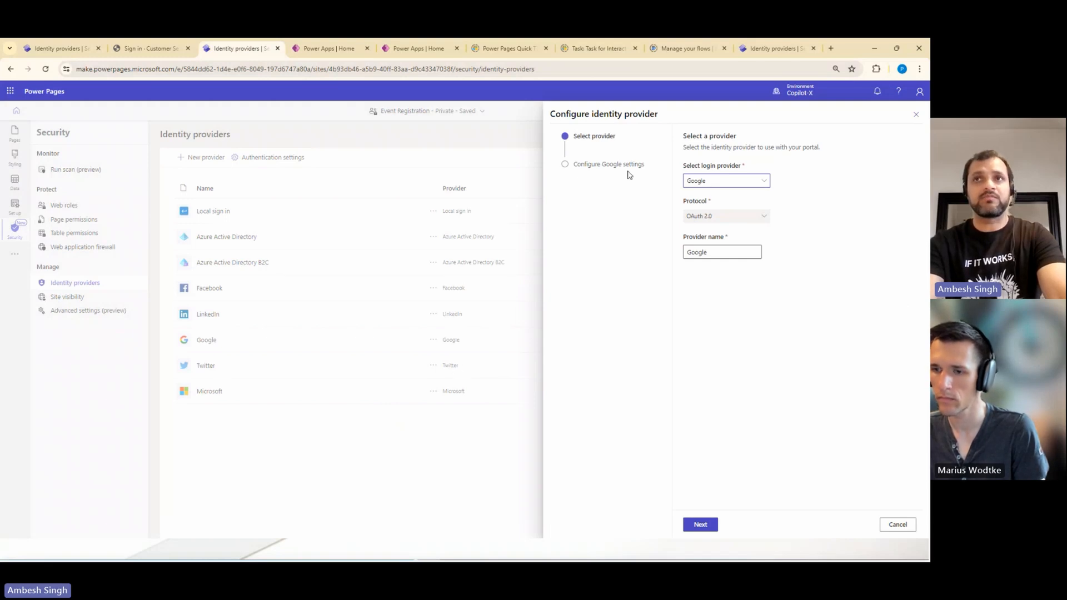
- Check the available login providers, keep Google as provider and provider name, and proceed to the Google settings
{"action": "left_click", "coordinate": [707, 184]}
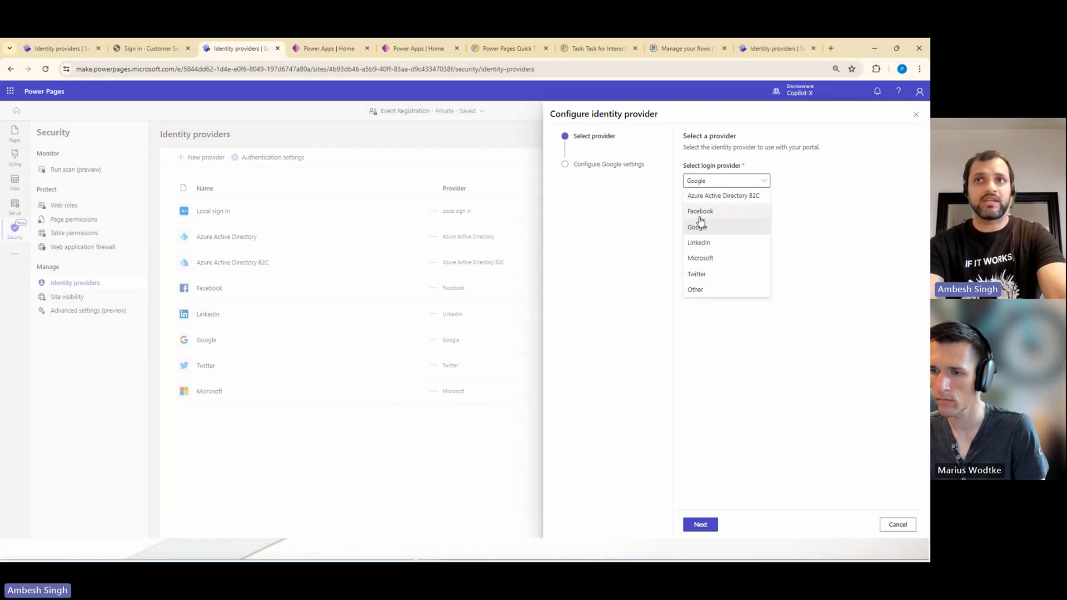
{"action": "left_click", "coordinate": [695, 331]}
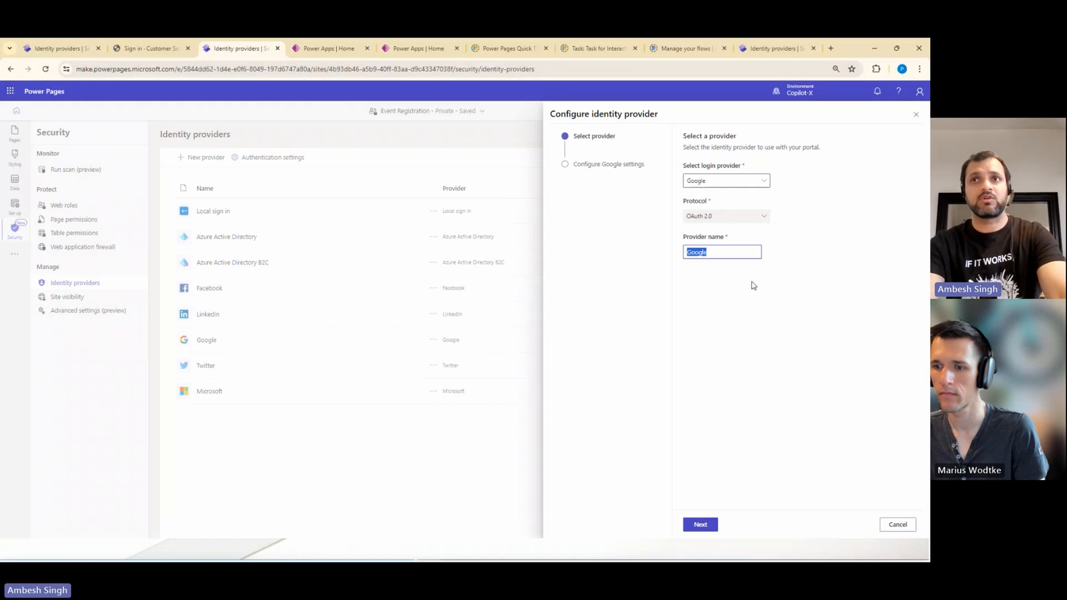
{"action": "left_click", "coordinate": [702, 525]}
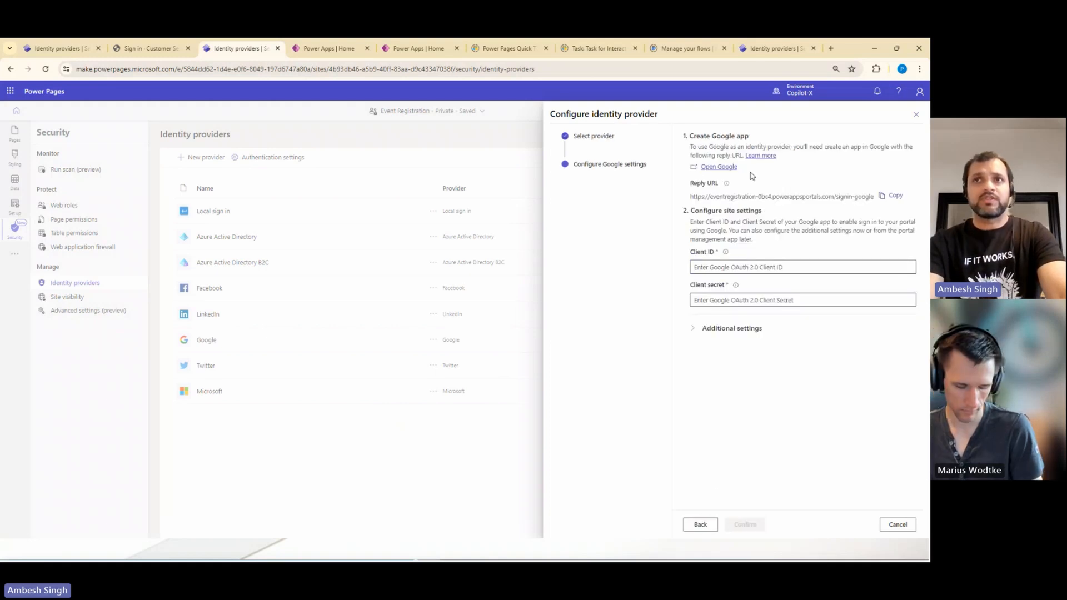
- Examine the reply URL and the required client ID and client secret fields in the Google settings
{"action": "left_click_drag", "start_coordinate": [688, 197], "coordinate": [865, 196]}
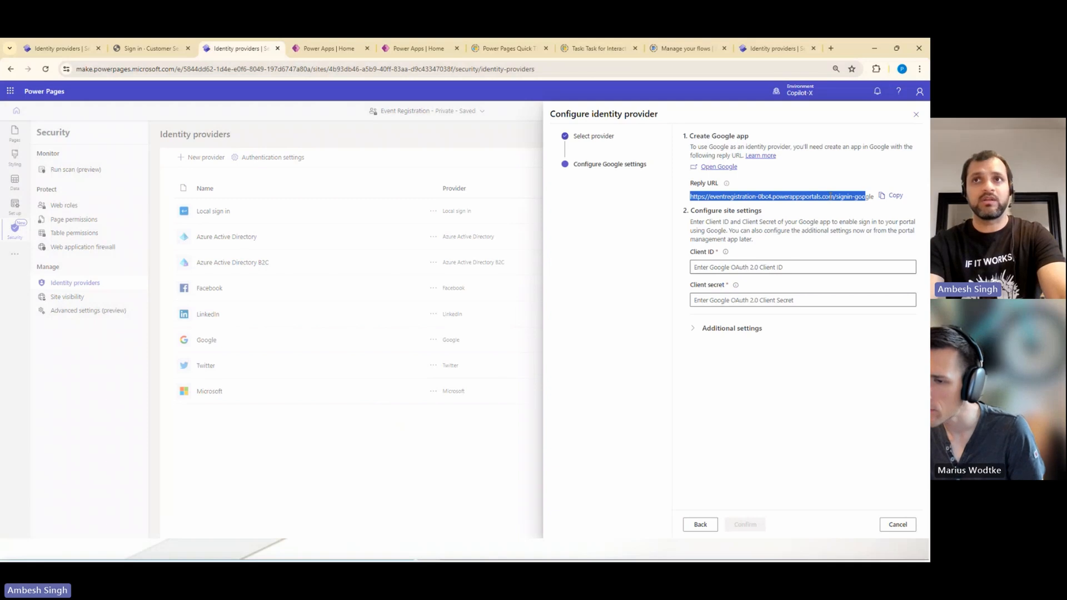
{"action": "left_click", "coordinate": [712, 270]}
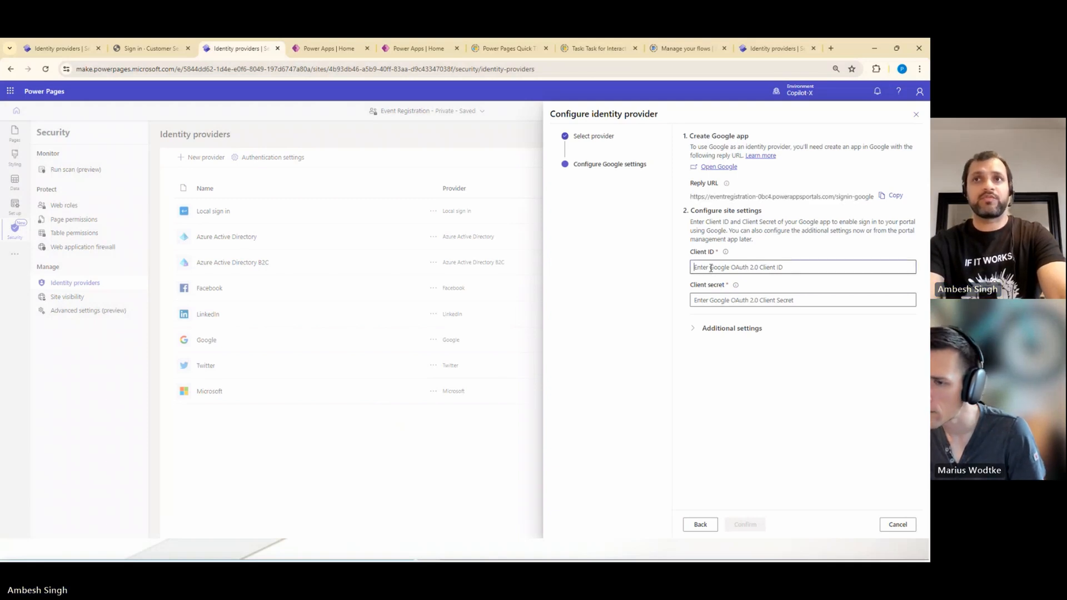
{"action": "left_click", "coordinate": [709, 300]}
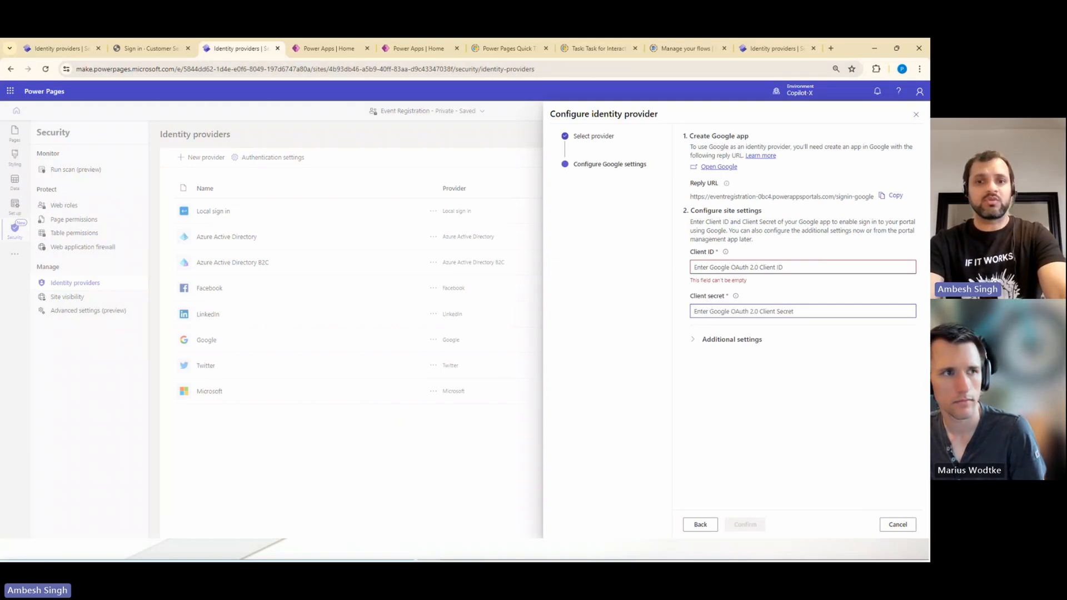
- Switch to the other browser window and open the Google Cloud console at console.developers.google.com
{"action": "left_click", "coordinate": [268, 485]}
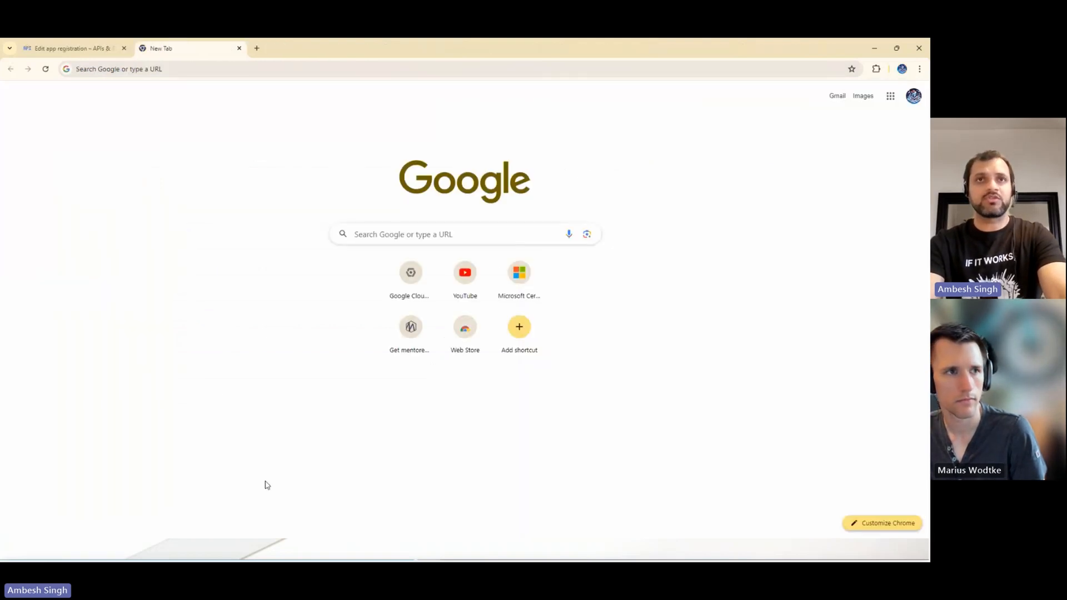
{"action": "left_click", "coordinate": [200, 68]}
{"action": "type", "text": "con"}
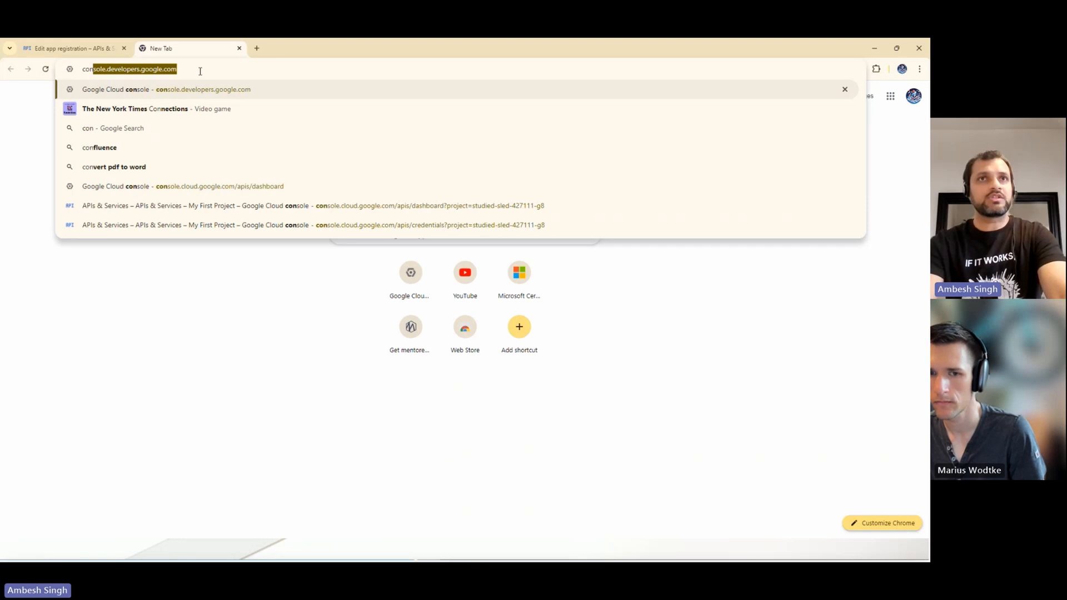
{"action": "key", "text": "Right"}
{"action": "key", "text": "Return"}
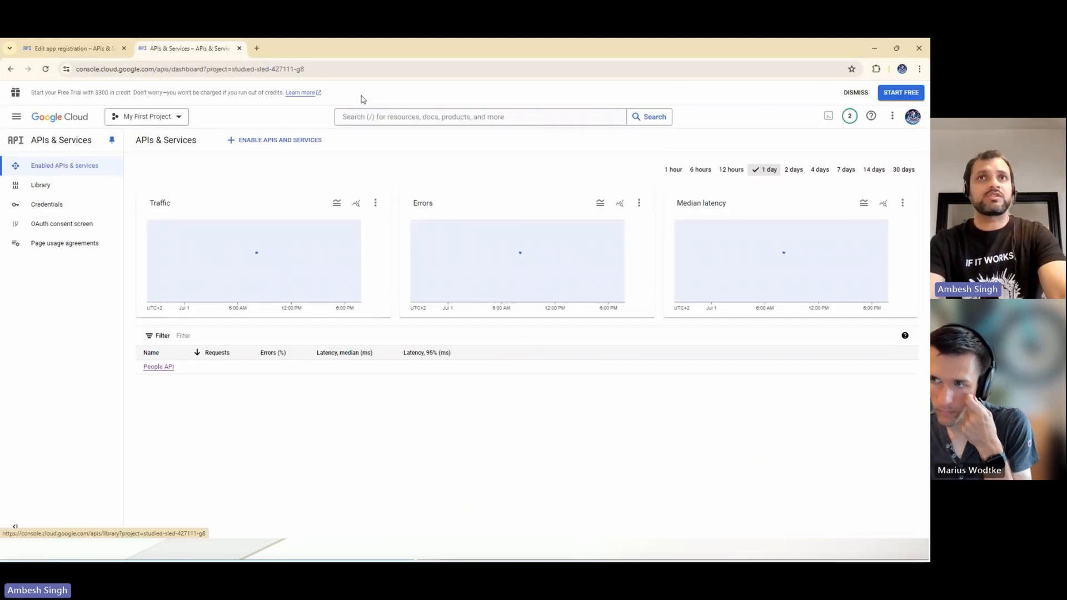
- Search the Google Cloud console for "peopl" and view the Google People API product details
{"action": "left_click", "coordinate": [372, 117]}
{"action": "type", "text": "peopl"}
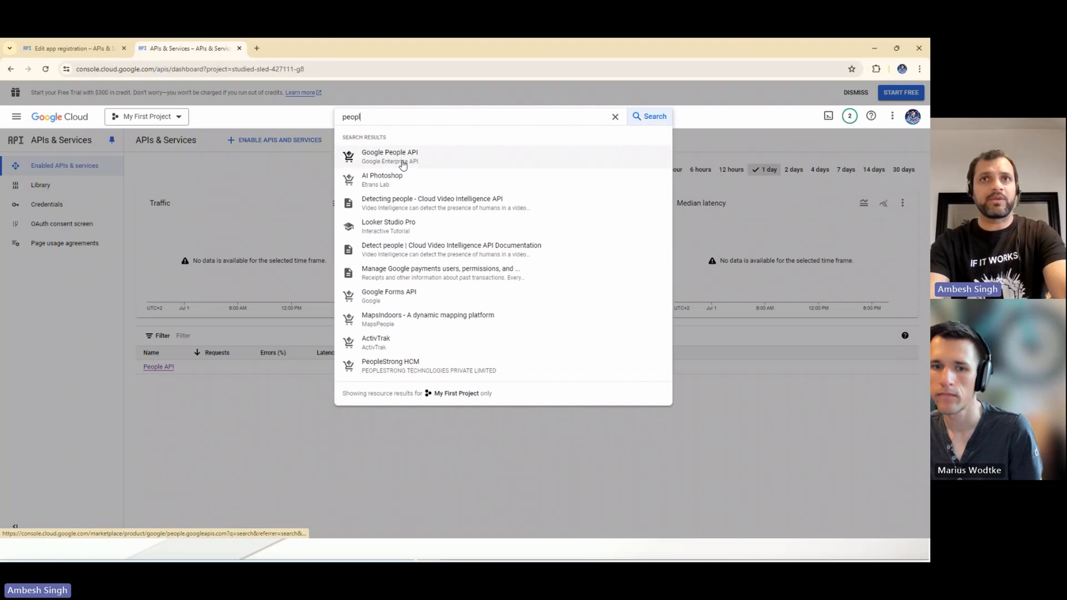
{"action": "left_click", "coordinate": [403, 165]}
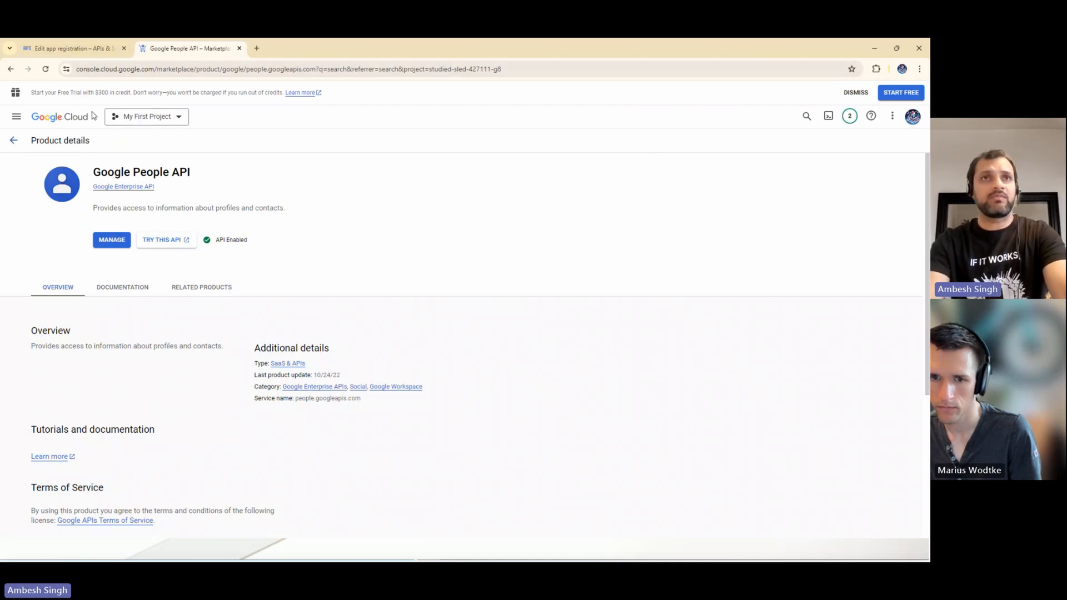
- Return to the enabled APIs overview and open the PowerPlatform Learners app on the OAuth consent screen for editing
{"action": "left_click", "coordinate": [13, 140]}
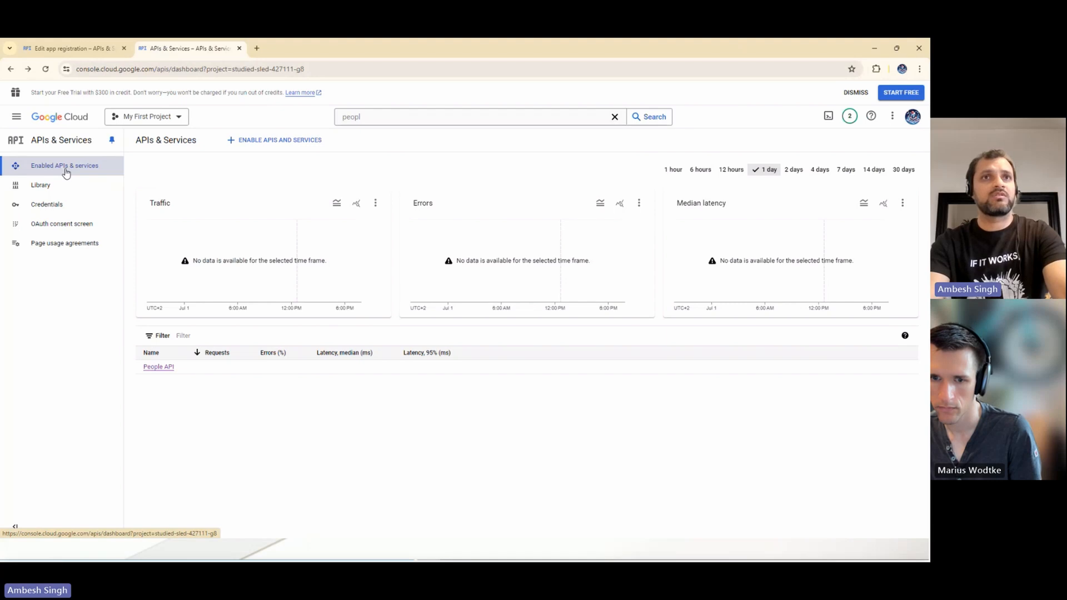
{"action": "left_click", "coordinate": [66, 172]}
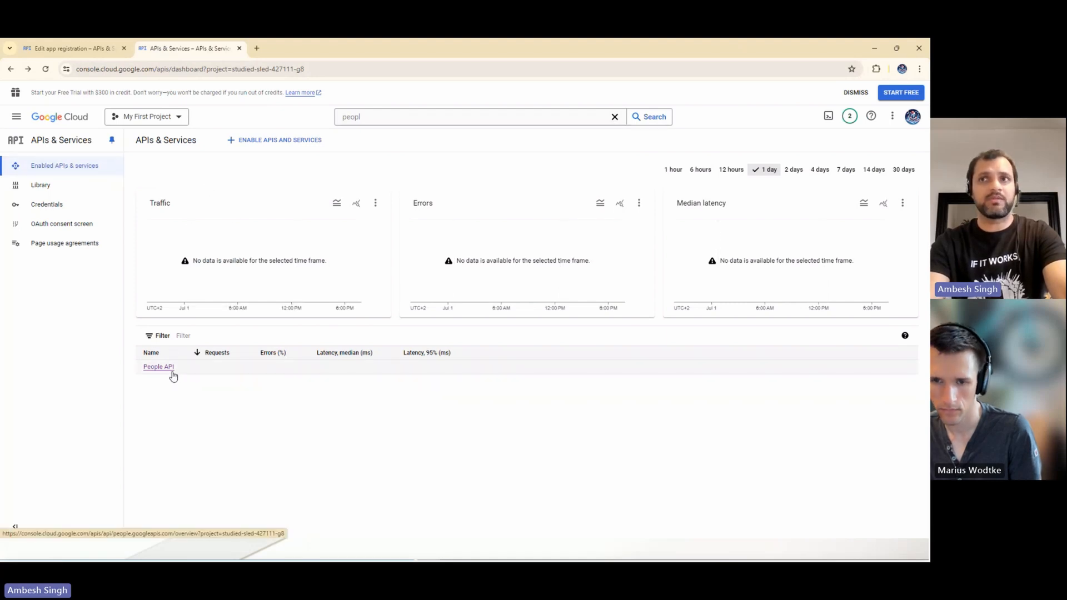
{"action": "left_click", "coordinate": [56, 226]}
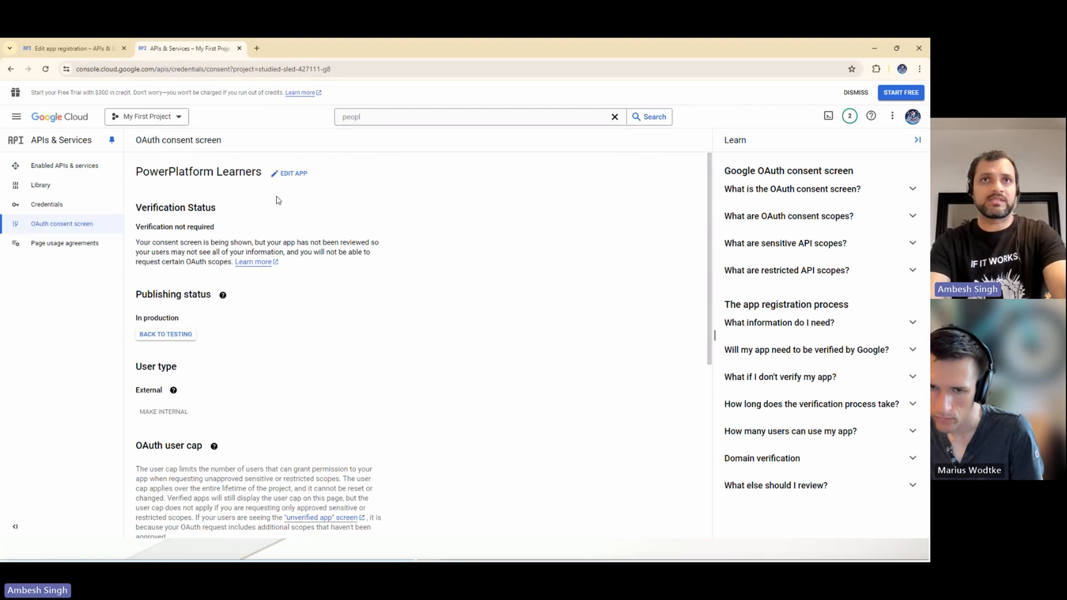
{"action": "left_click", "coordinate": [290, 173]}
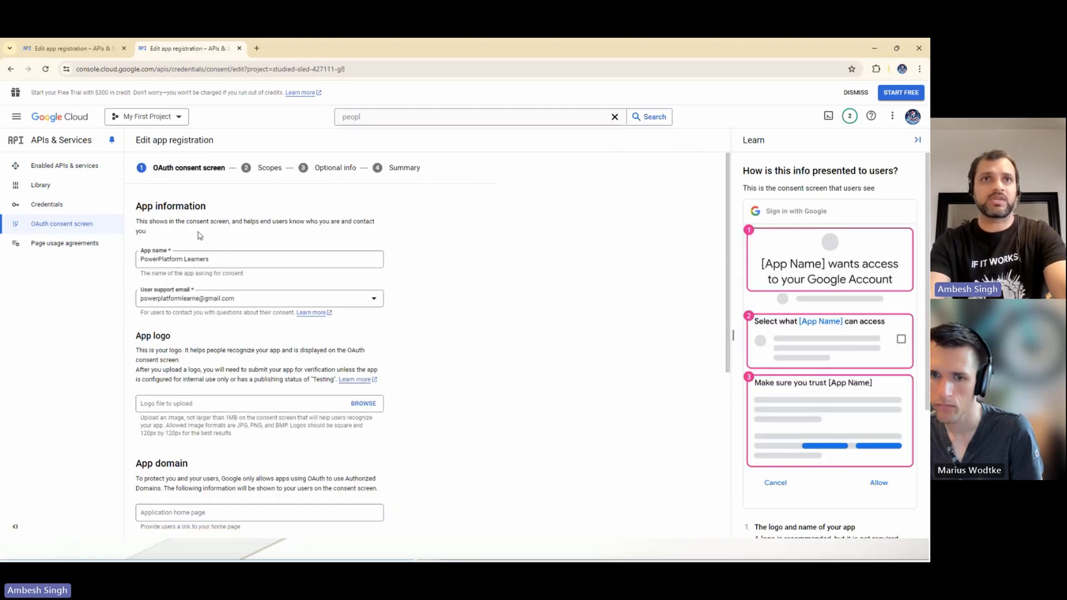
- Review the app name and support email, and upload PowerPlatformLearners.jpg from Downloads as the app logo
{"action": "left_click_drag", "start_coordinate": [213, 259], "coordinate": [131, 269]}
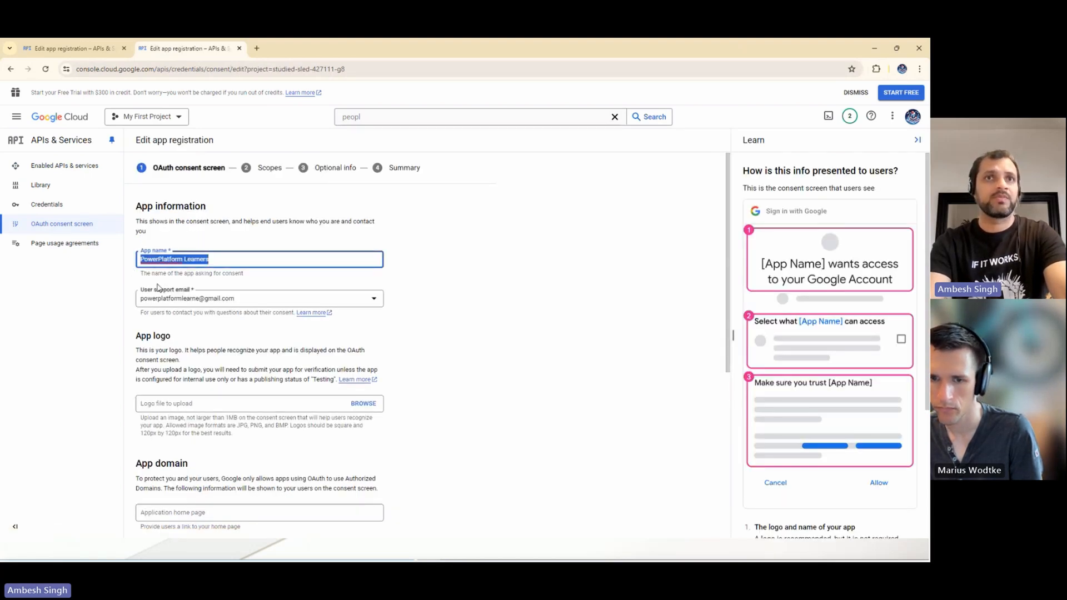
{"action": "left_click_drag", "start_coordinate": [253, 307], "coordinate": [135, 306]}
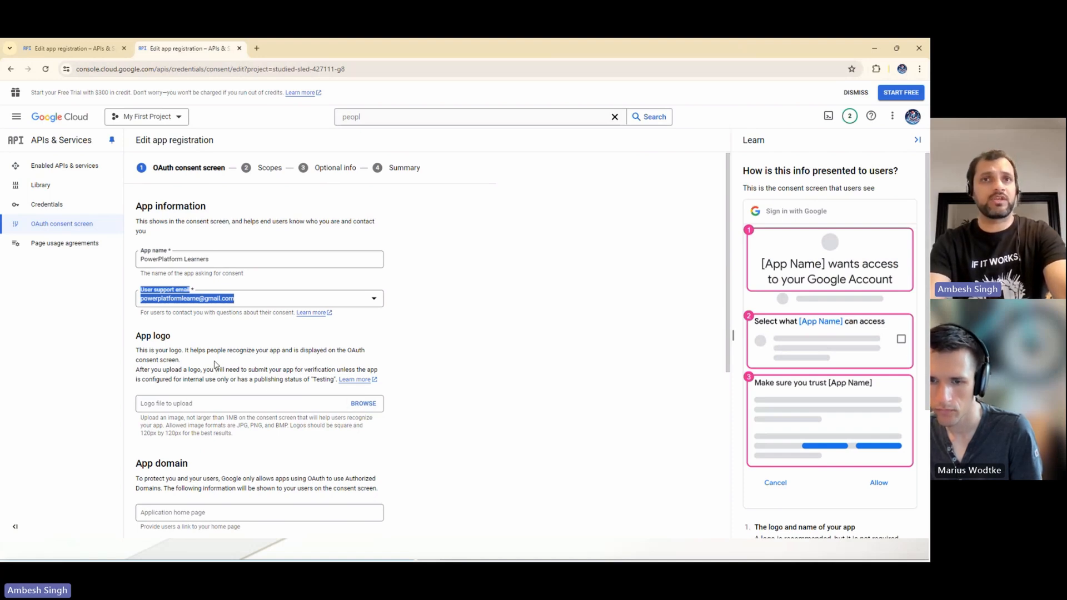
{"action": "left_click", "coordinate": [362, 404]}
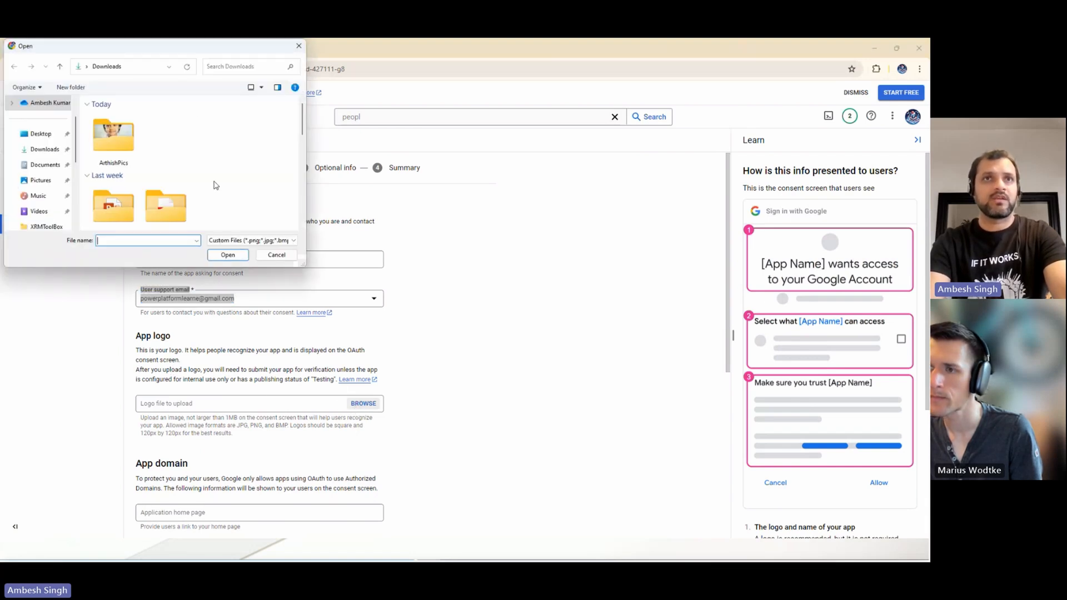
{"action": "scroll", "coordinate": [233, 166], "scroll_direction": "down", "scroll_amount": 3}
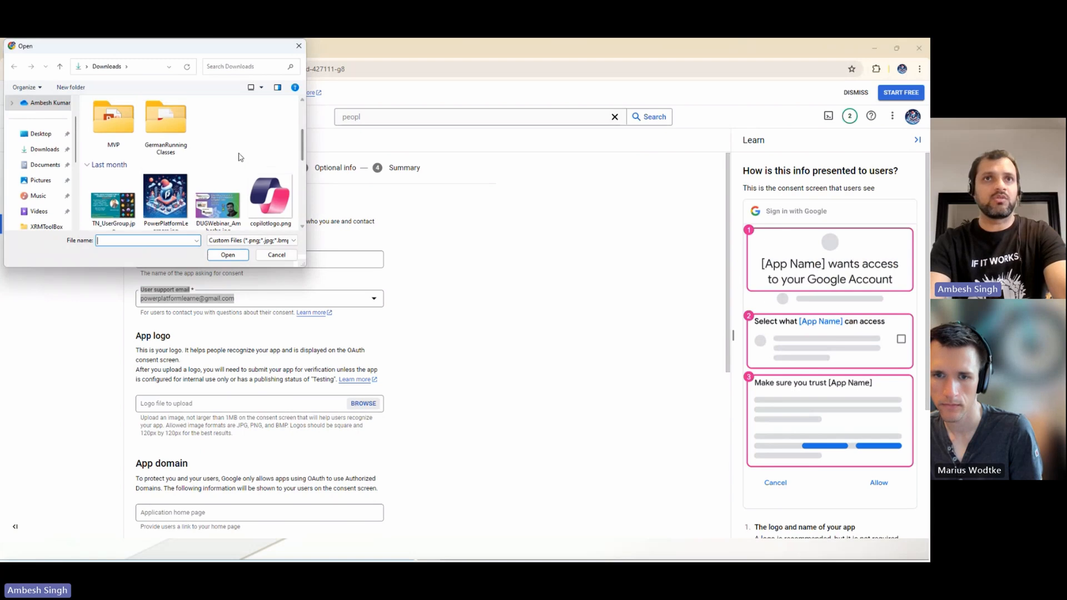
{"action": "left_click", "coordinate": [166, 198]}
{"action": "double_click", "coordinate": [172, 186]}
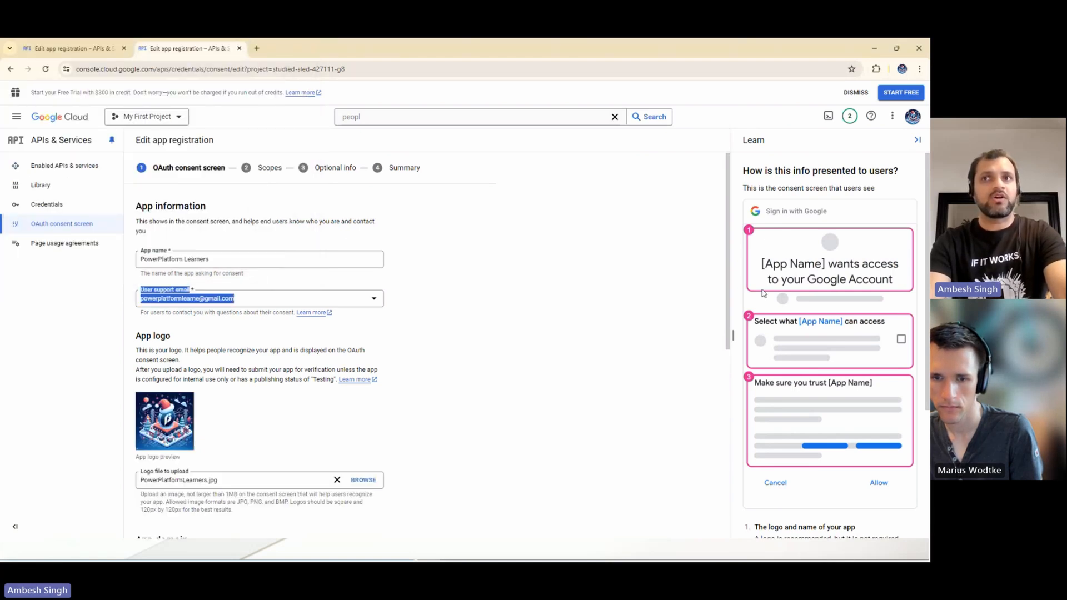
- Review the authorized domain powerappsportals.com and developer contact, save the consent screen details, and acknowledge the verification requirement
{"action": "scroll", "coordinate": [739, 414], "scroll_direction": "down", "scroll_amount": 3}
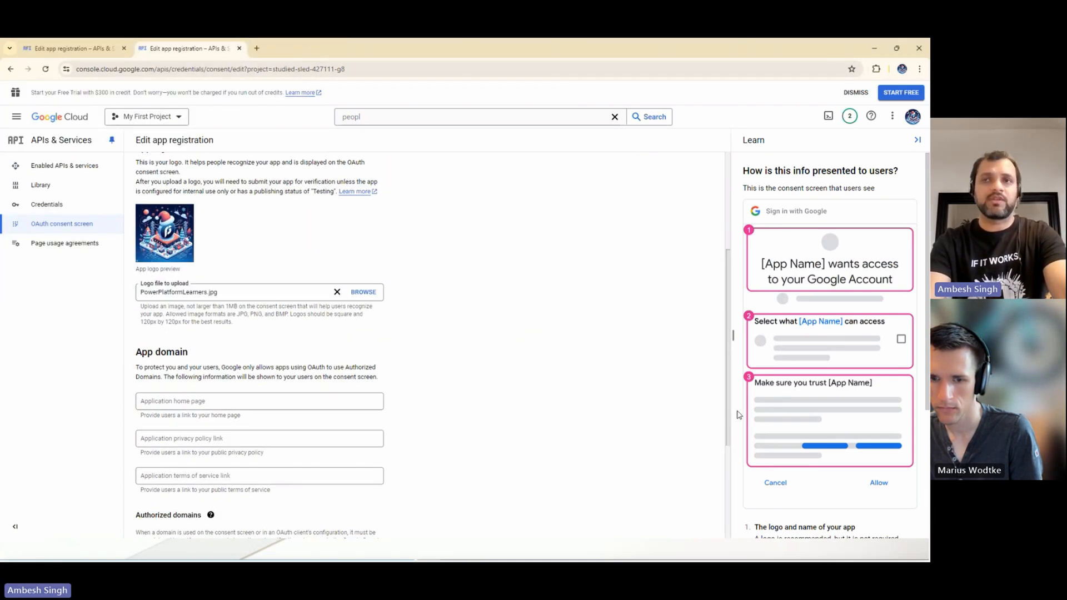
{"action": "scroll", "coordinate": [738, 414], "scroll_direction": "down", "scroll_amount": 1}
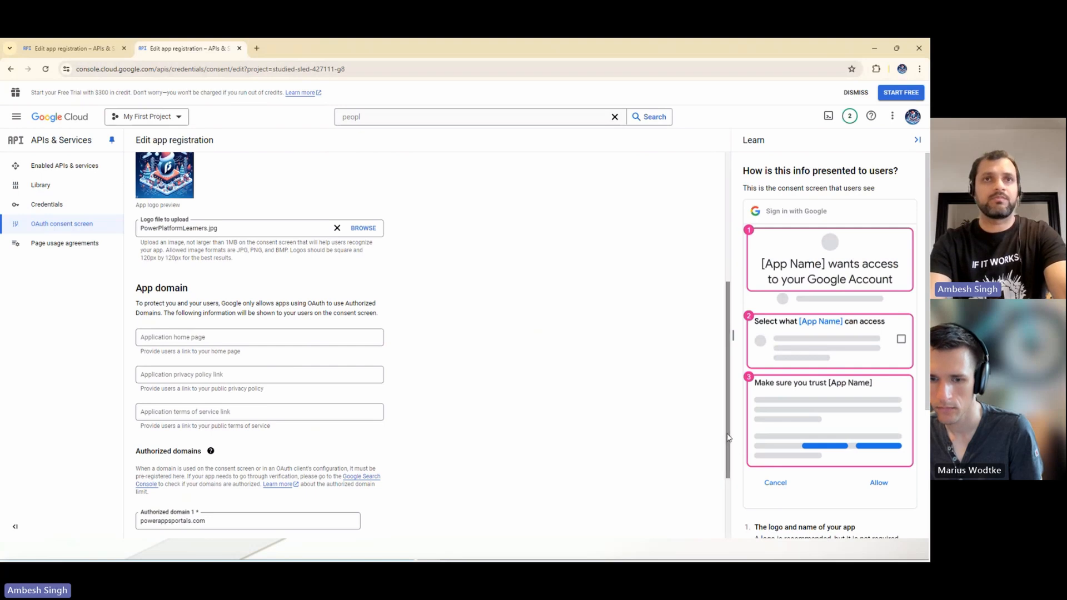
{"action": "scroll", "coordinate": [730, 428], "scroll_direction": "down", "scroll_amount": 1}
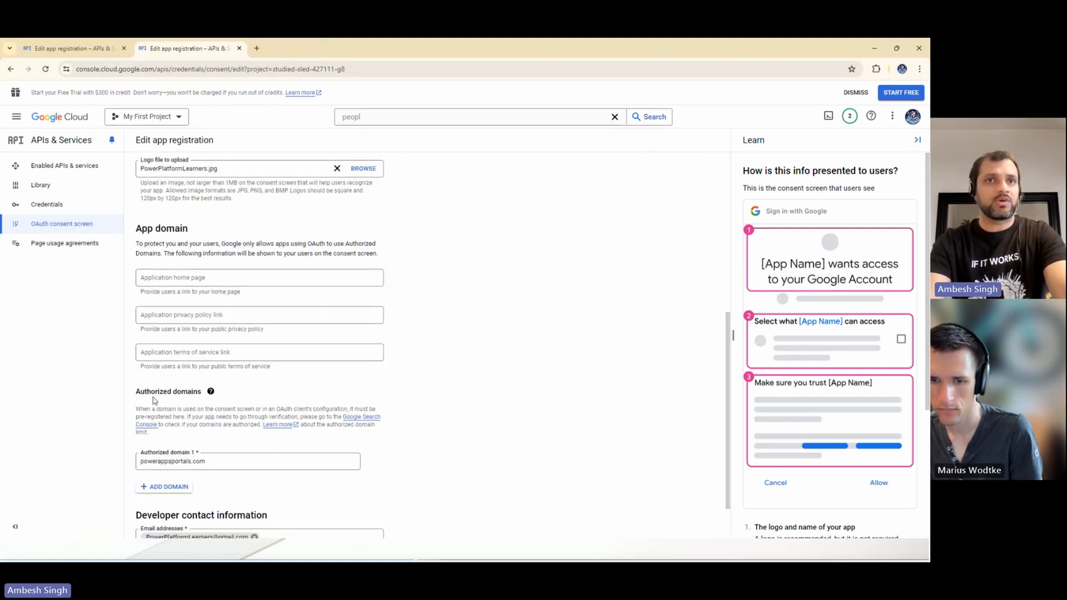
{"action": "left_click_drag", "start_coordinate": [208, 461], "coordinate": [128, 468]}
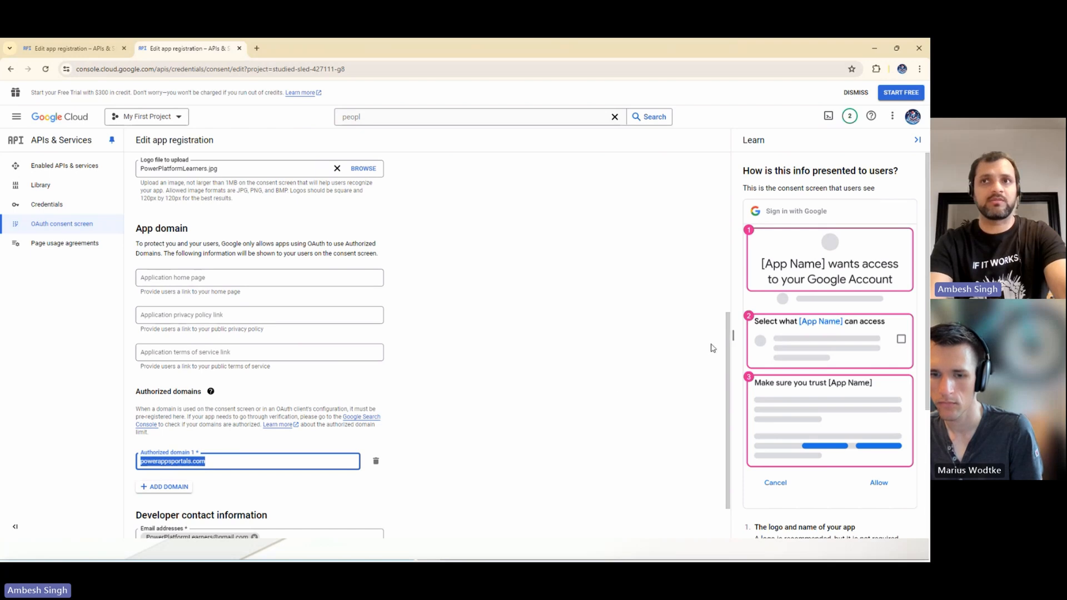
{"action": "scroll", "coordinate": [713, 348], "scroll_direction": "down", "scroll_amount": 1}
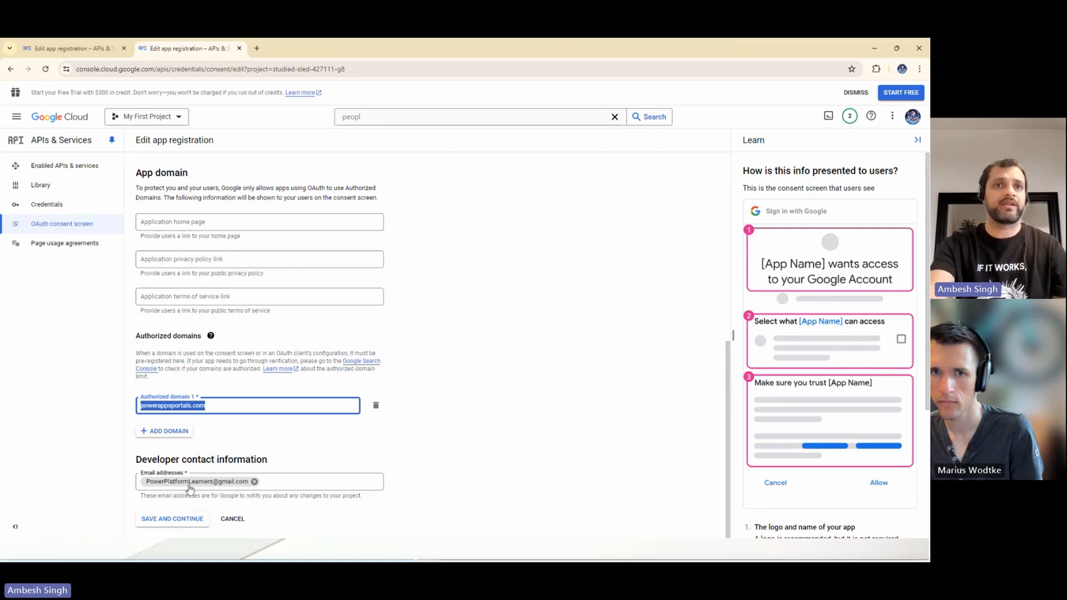
{"action": "left_click", "coordinate": [184, 522]}
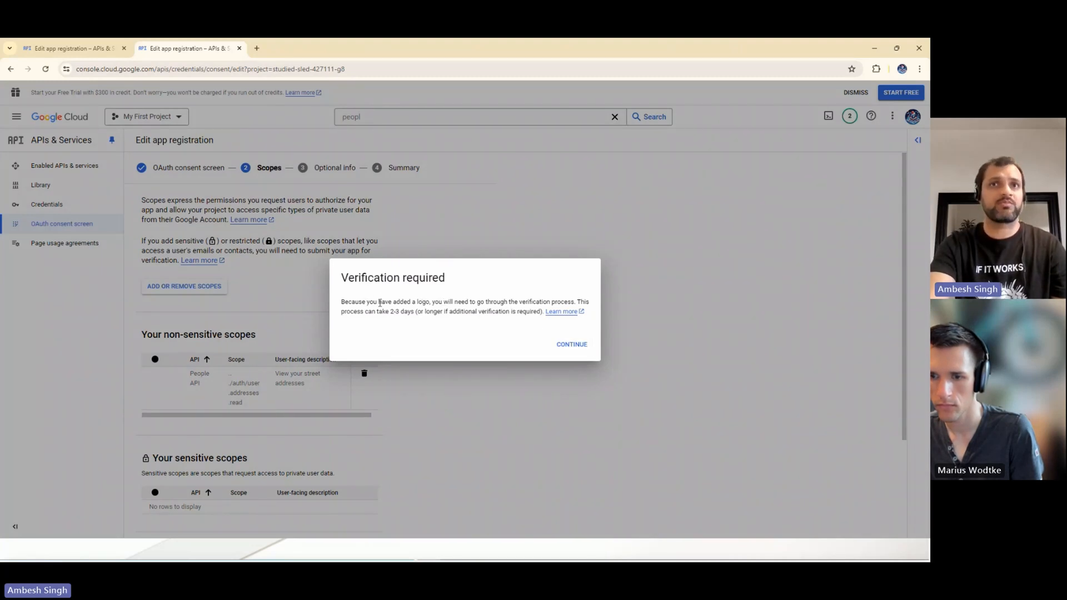
{"action": "left_click", "coordinate": [571, 345]}
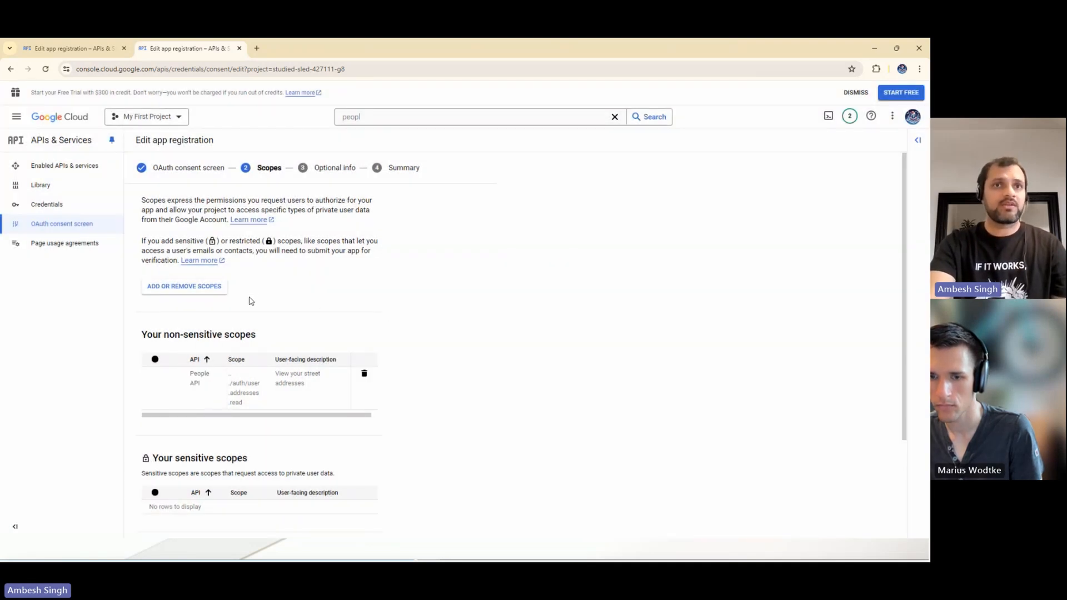
- Save the scopes and the blank optional info as they are, review the summary, and start preparing the app for verification
{"action": "left_click_drag", "start_coordinate": [906, 309], "coordinate": [889, 425]}
{"action": "left_click", "coordinate": [185, 522]}
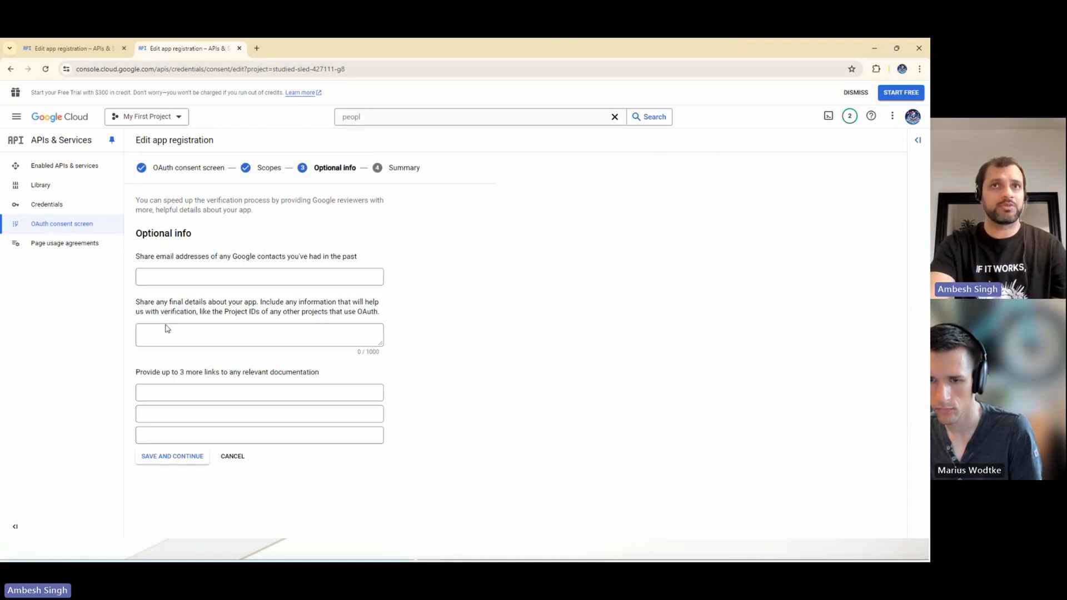
{"action": "left_click", "coordinate": [166, 457]}
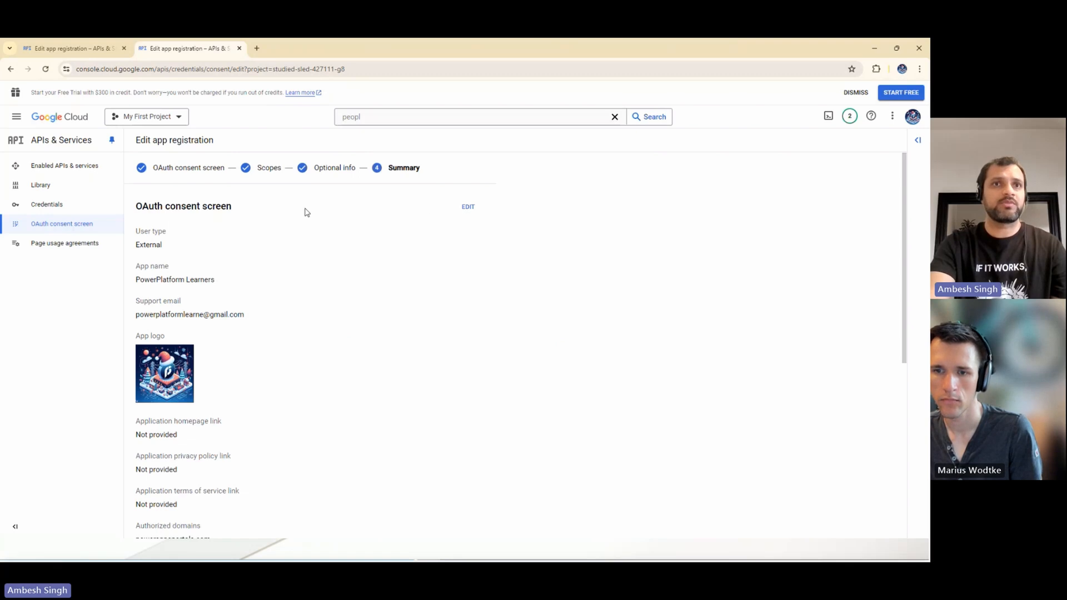
{"action": "left_click_drag", "start_coordinate": [904, 244], "coordinate": [906, 435]}
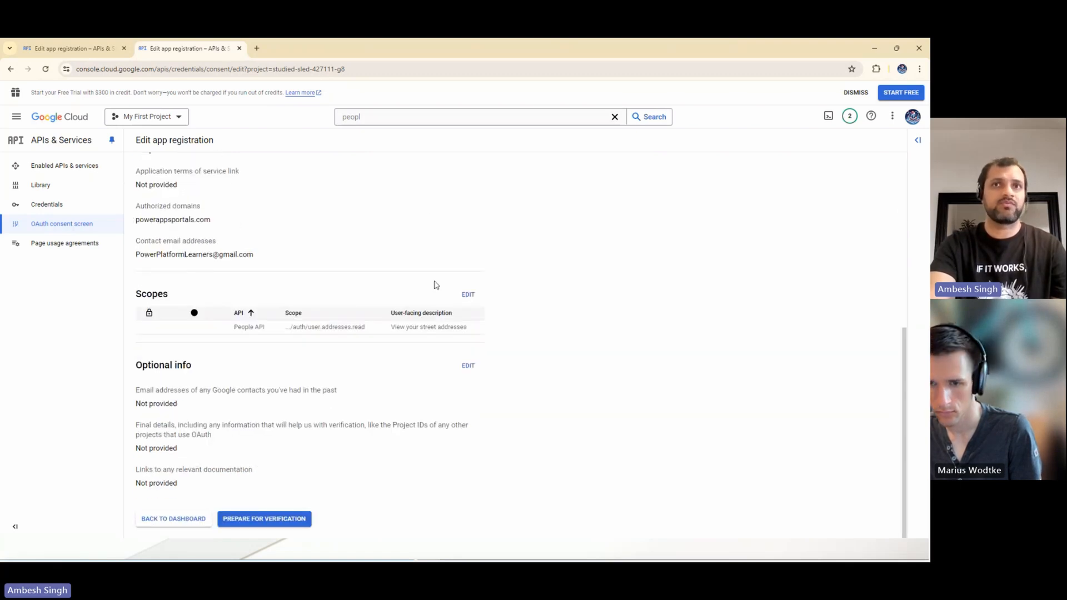
{"action": "left_click", "coordinate": [256, 521]}
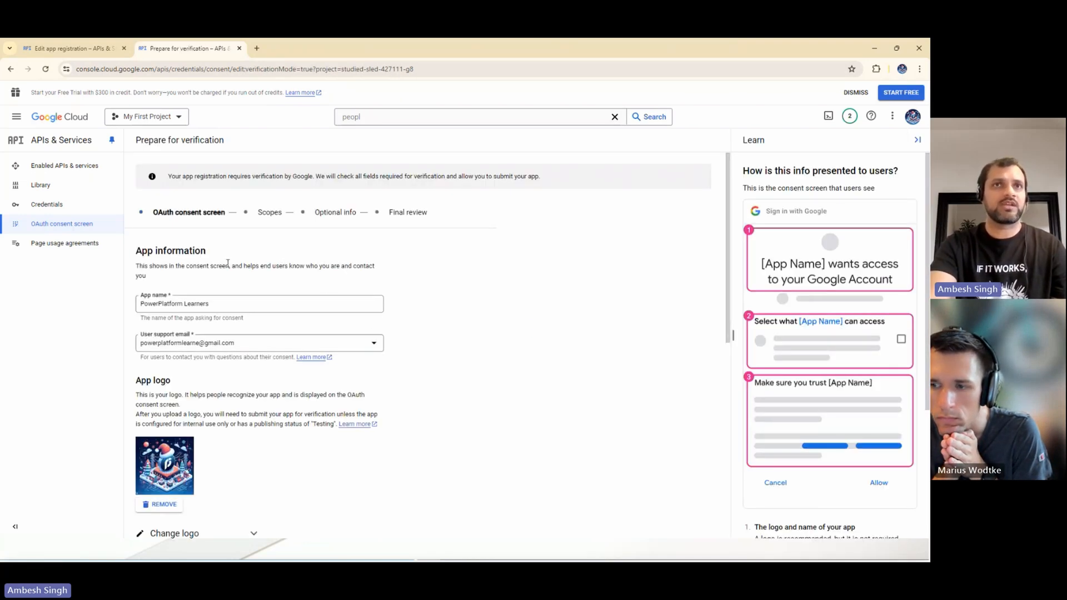
- Examine the Google verification notice and the app information, app domain and developer contact fields on the verification form
{"action": "left_click_drag", "start_coordinate": [176, 176], "coordinate": [249, 176]}
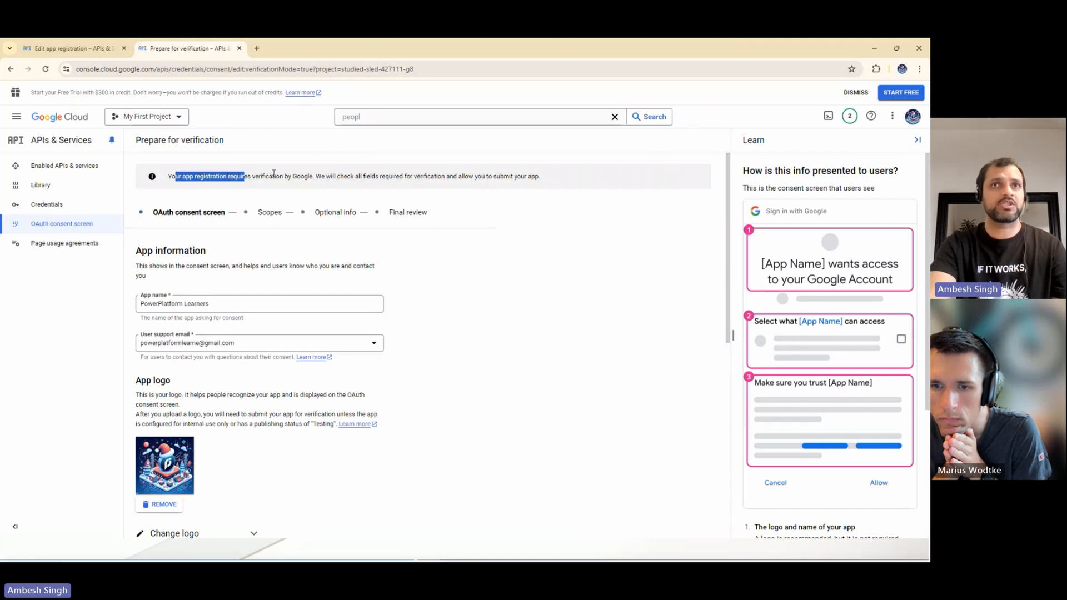
{"action": "left_click", "coordinate": [309, 176]}
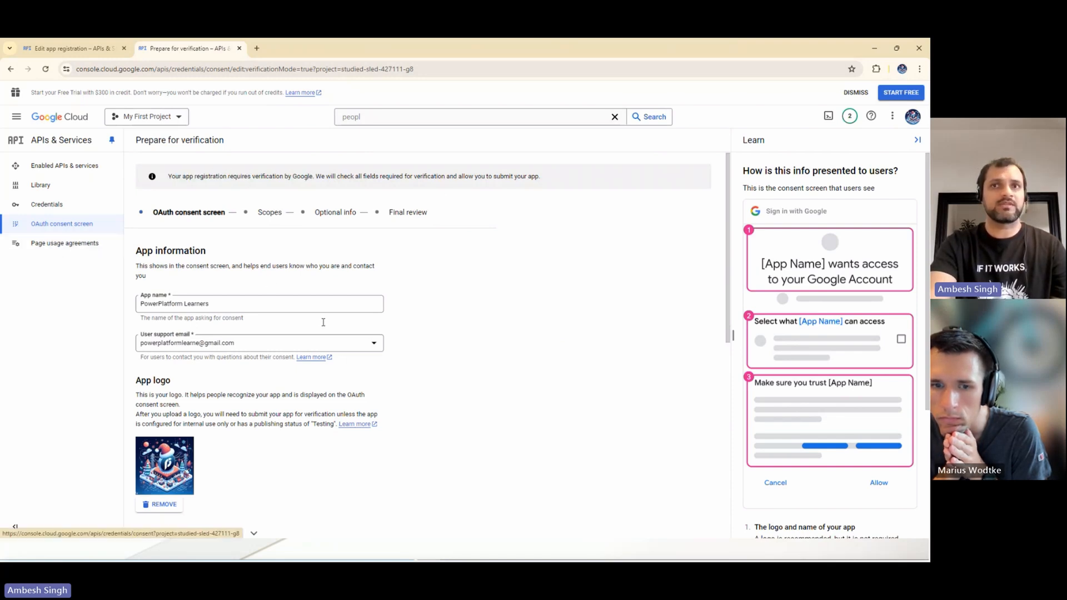
{"action": "left_click_drag", "start_coordinate": [726, 340], "coordinate": [744, 336]}
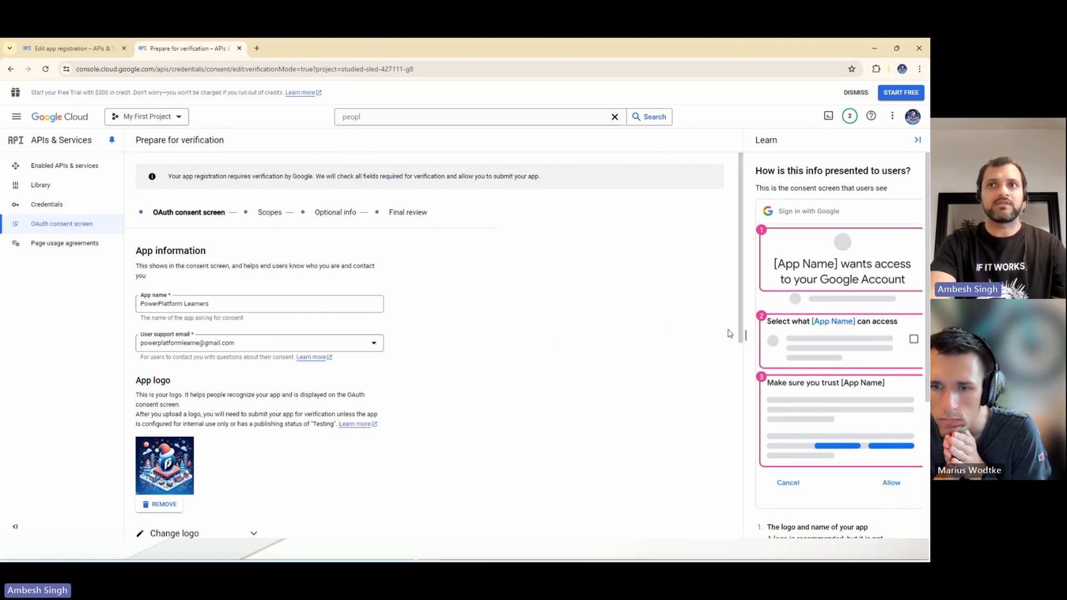
{"action": "left_click_drag", "start_coordinate": [741, 333], "coordinate": [762, 560]}
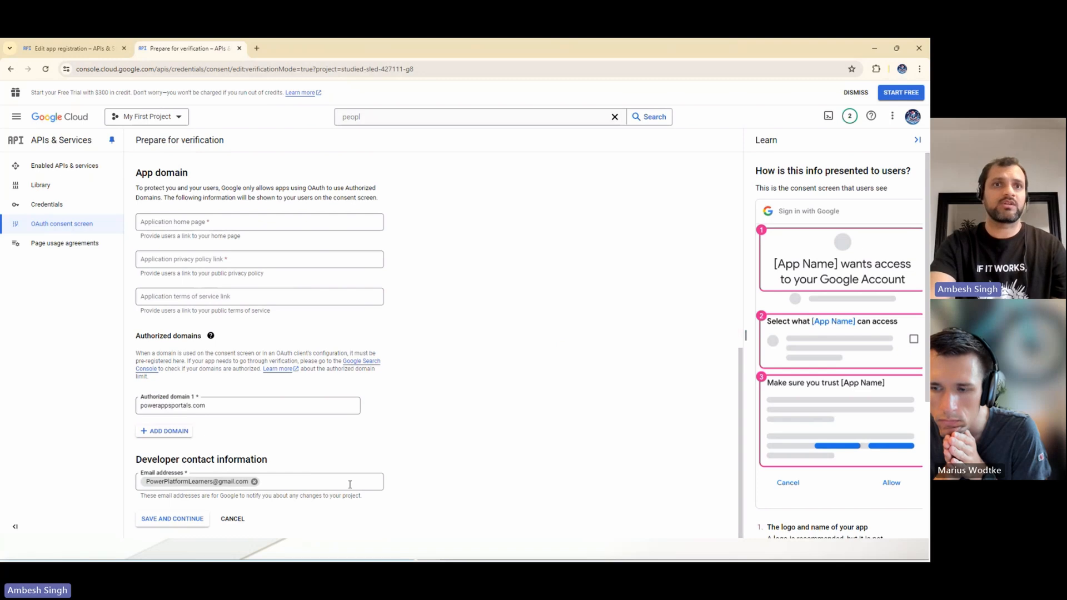
- Begin a new OAuth client ID of type Web application from the credentials list, and return to the list without creating it
{"action": "left_click", "coordinate": [47, 204]}
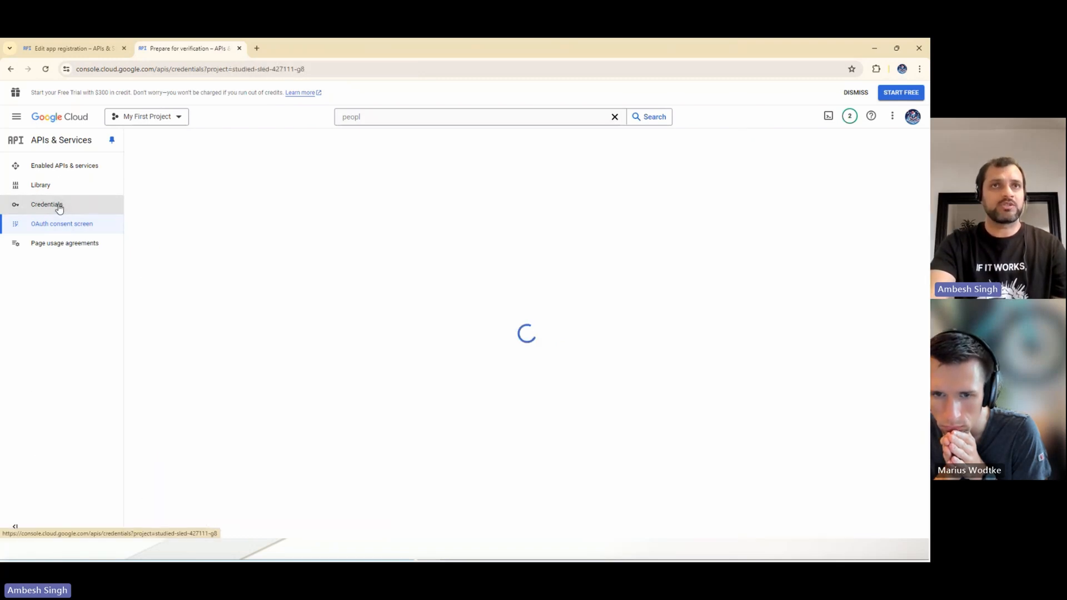
{"action": "left_click", "coordinate": [253, 141]}
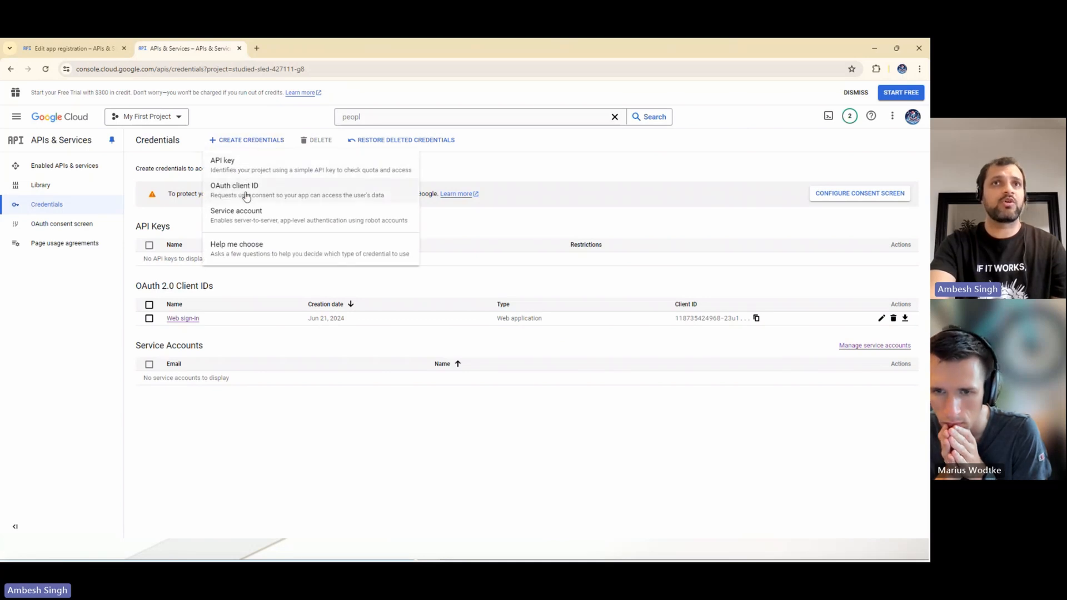
{"action": "left_click", "coordinate": [247, 195]}
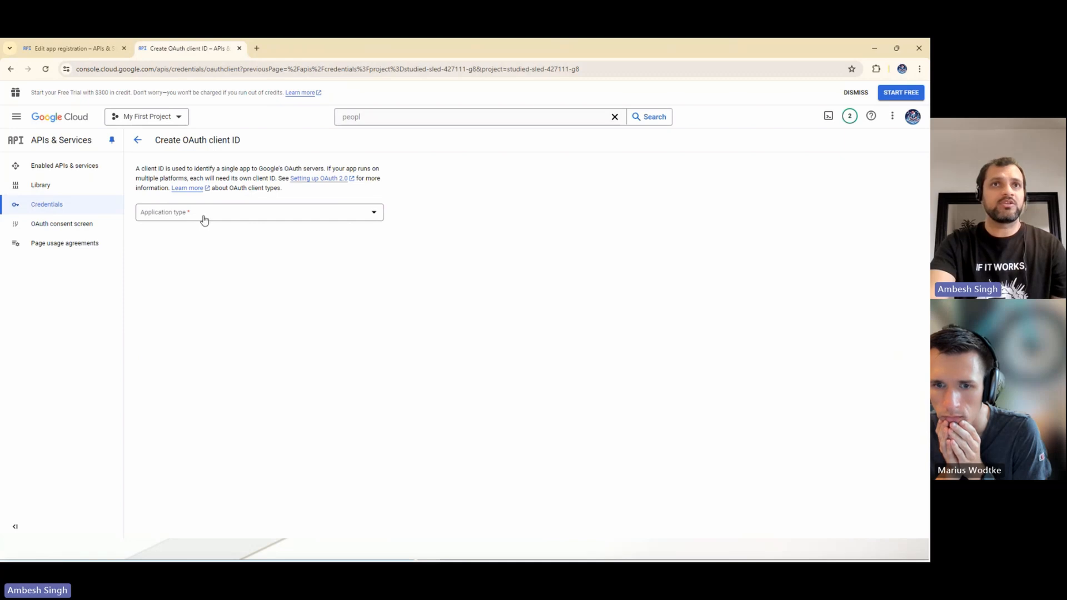
{"action": "left_click", "coordinate": [204, 219]}
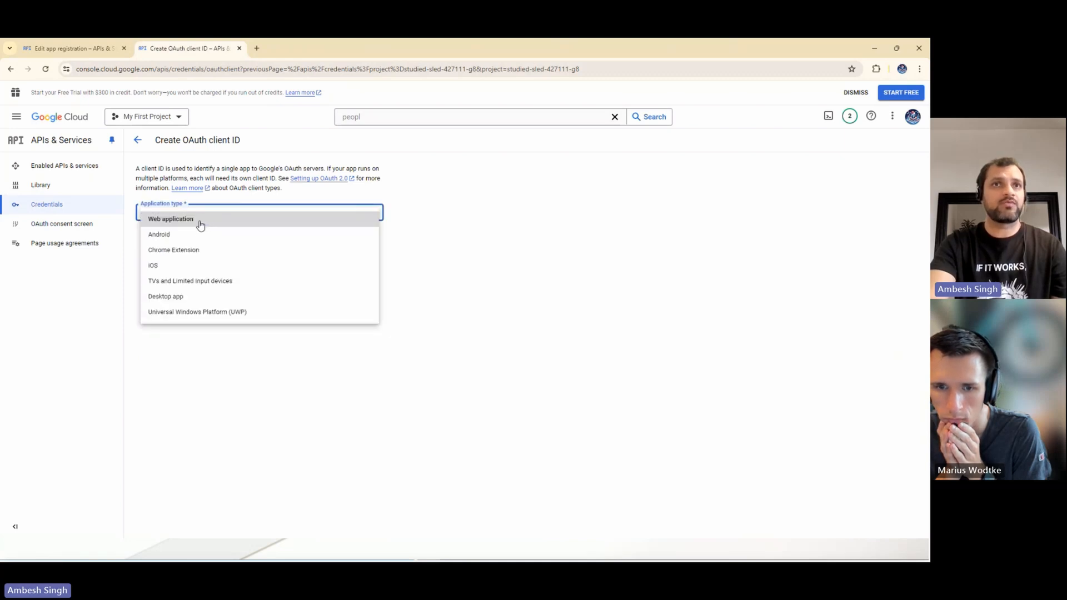
{"action": "left_click", "coordinate": [197, 225]}
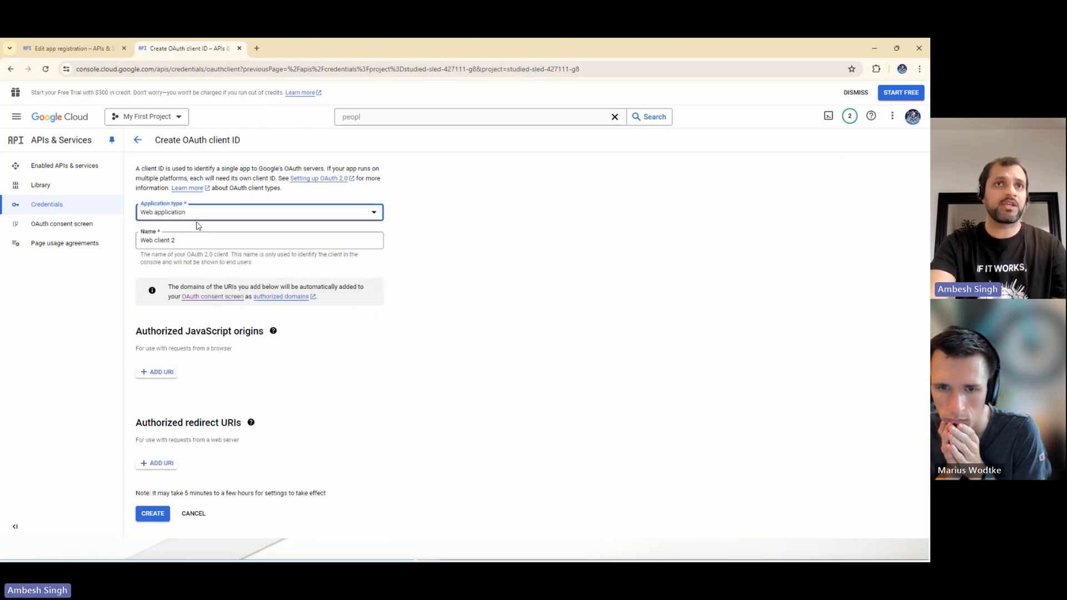
{"action": "left_click_drag", "start_coordinate": [178, 240], "coordinate": [133, 242]}
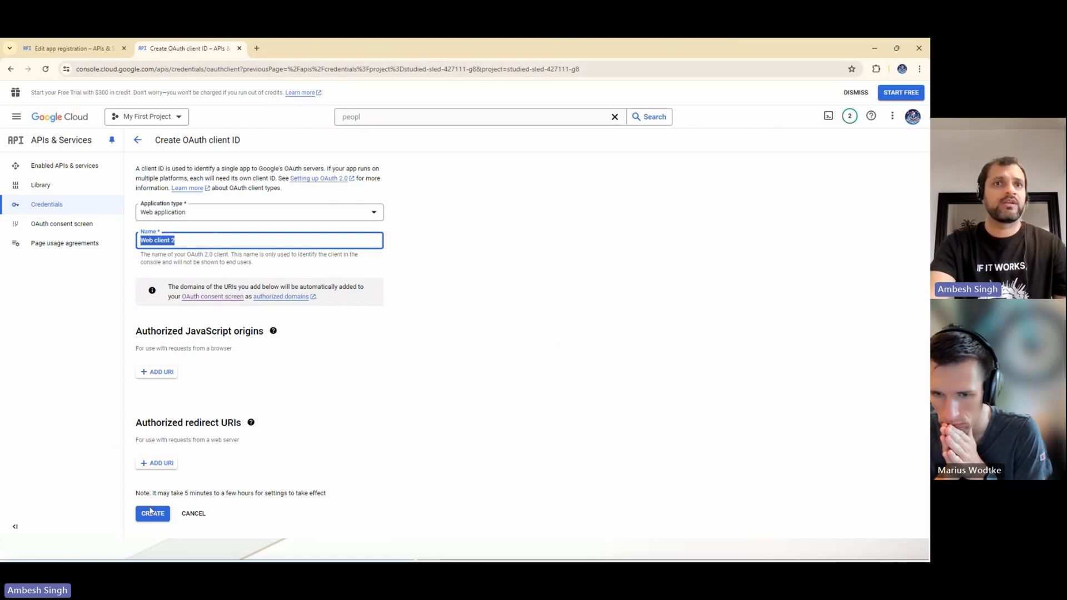
{"action": "left_click", "coordinate": [52, 205]}
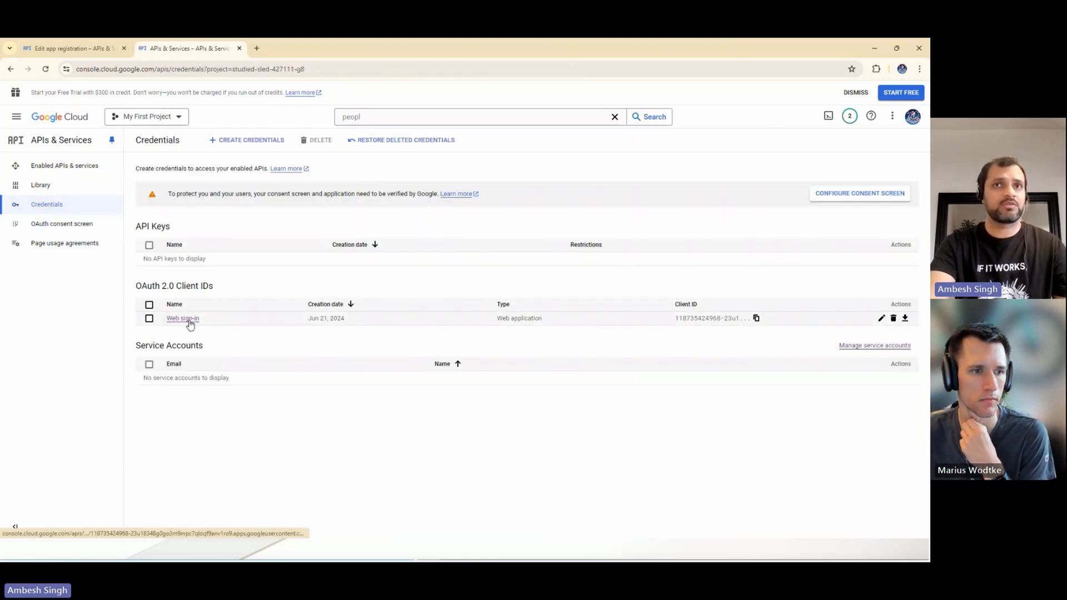
- Open the existing Web sign-in OAuth client and examine its authorized JavaScript origin and authorized redirect URI
{"action": "left_click", "coordinate": [190, 320]}
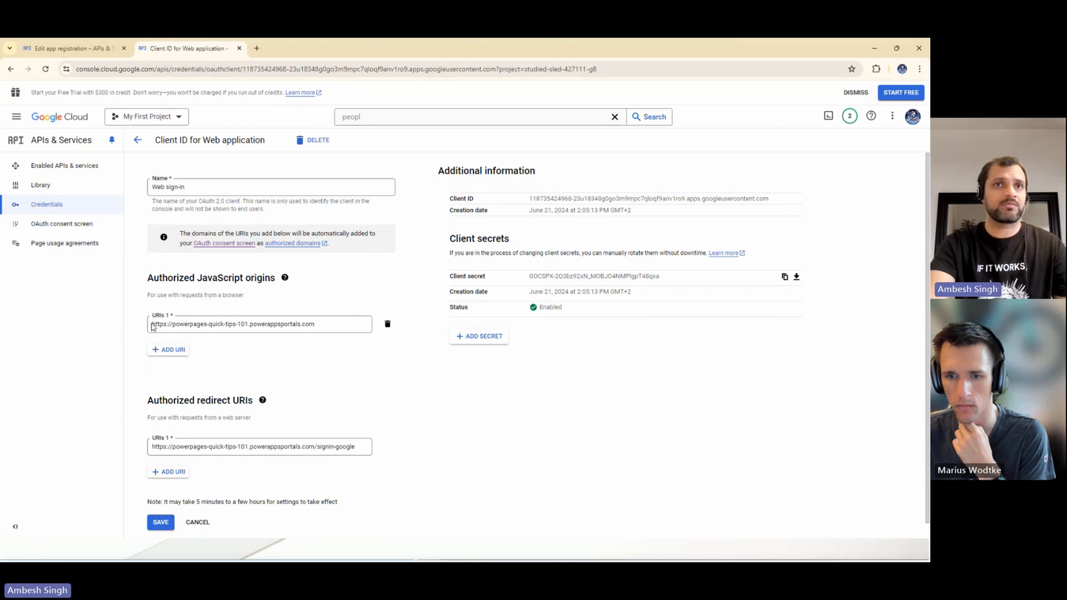
{"action": "left_click", "coordinate": [302, 324]}
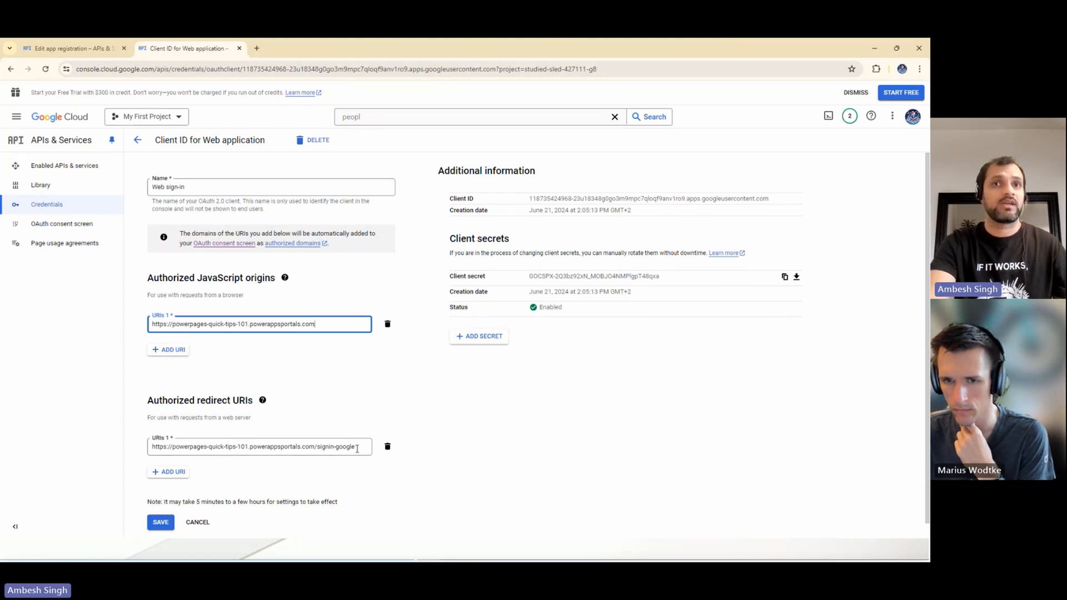
{"action": "left_click_drag", "start_coordinate": [357, 449], "coordinate": [152, 451]}
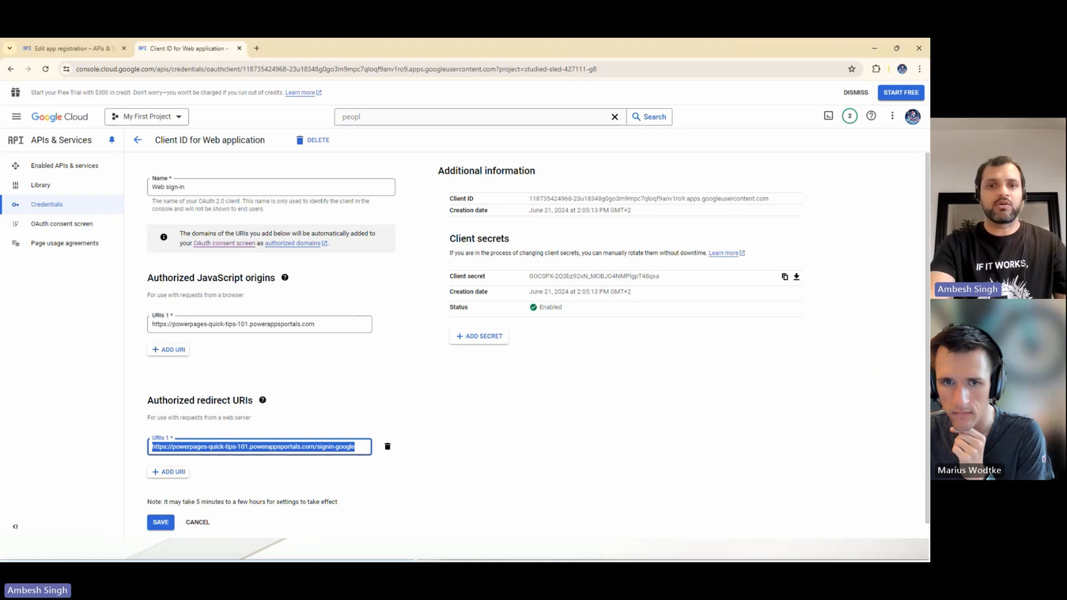
- Switch to Power Pages and check the Google provider's client ID in the Power Pages Quick Tips Series site's configuration, closing it unchanged
{"action": "key", "text": "alt+Tab"}
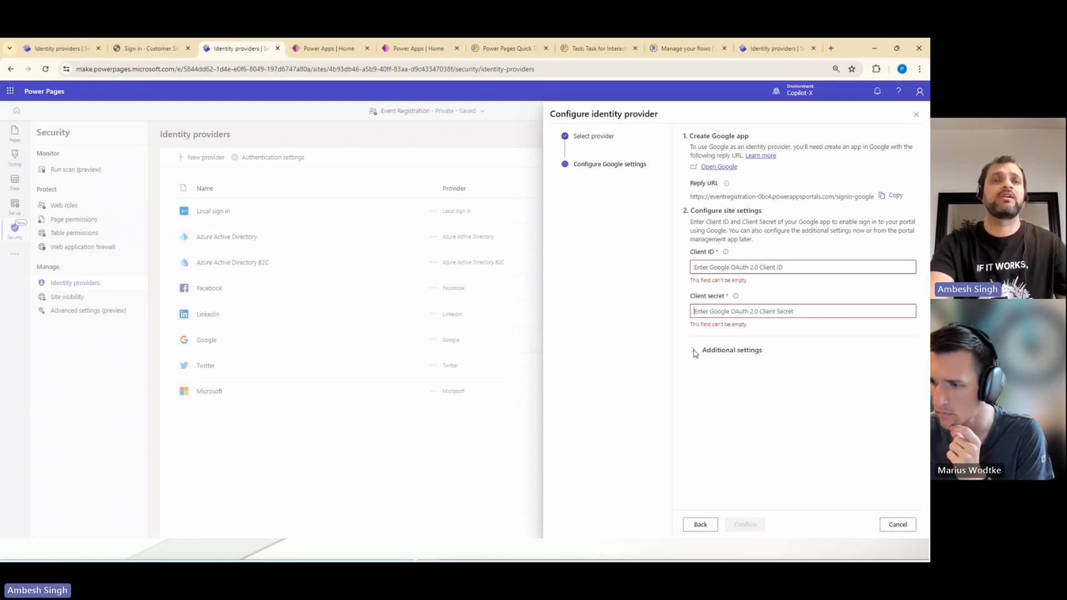
{"action": "left_click", "coordinate": [58, 48]}
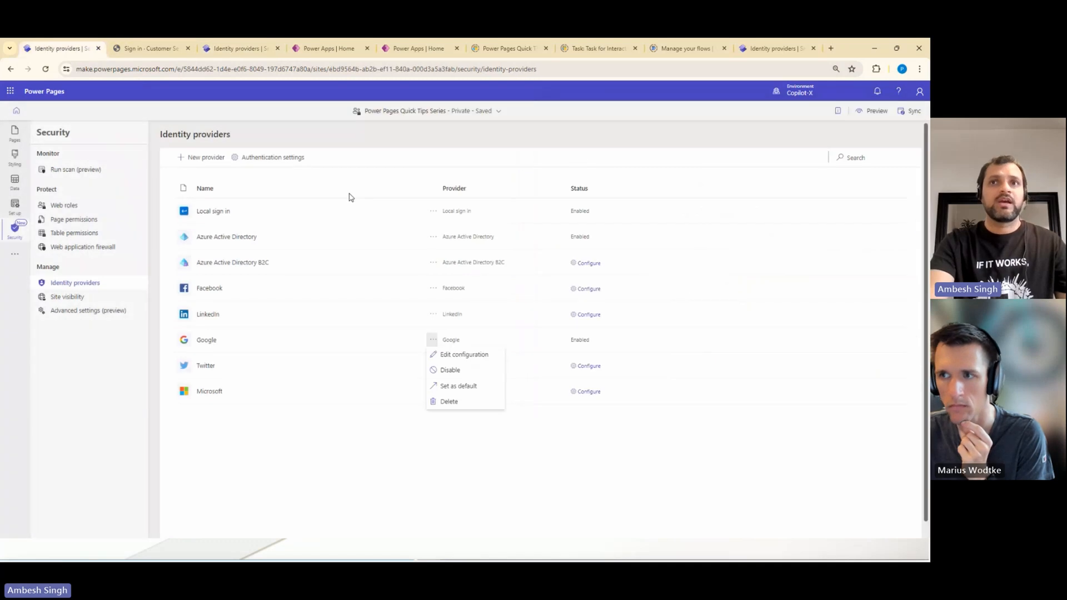
{"action": "left_click", "coordinate": [467, 356]}
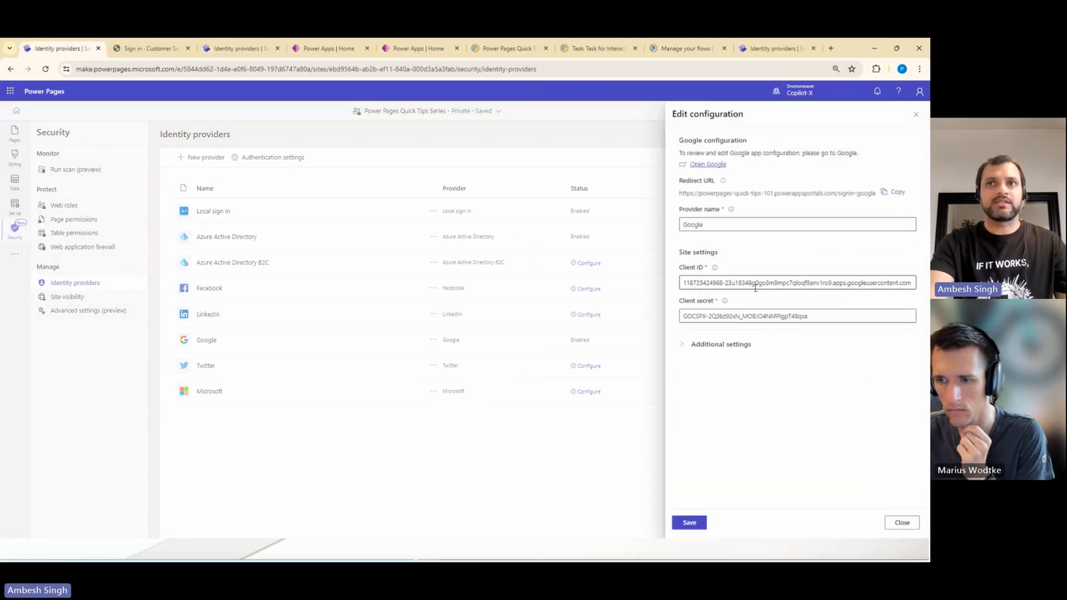
{"action": "left_click_drag", "start_coordinate": [712, 283], "coordinate": [758, 283]}
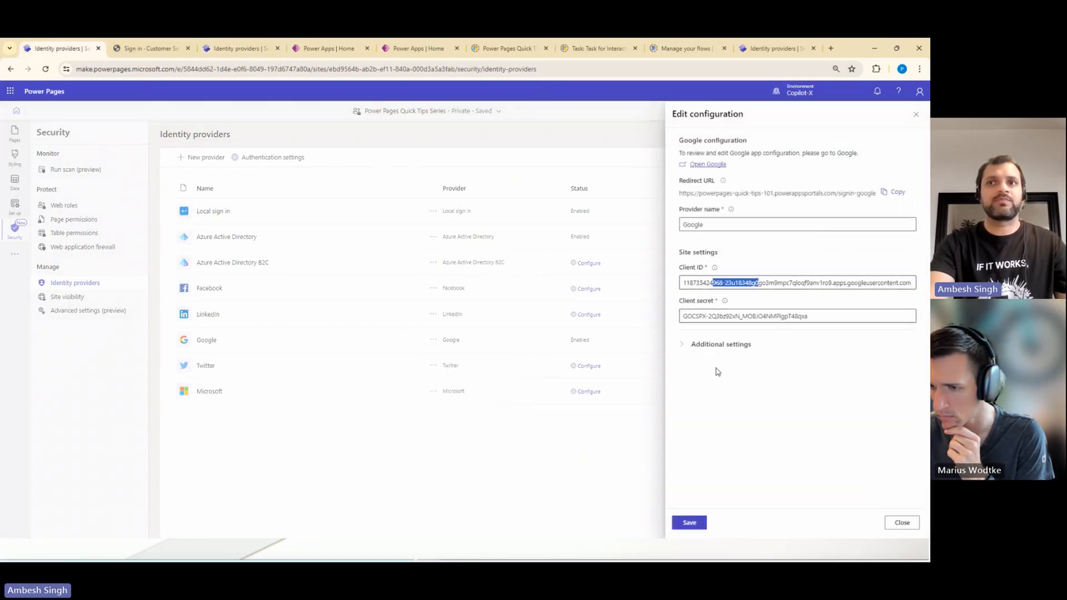
{"action": "left_click", "coordinate": [902, 523]}
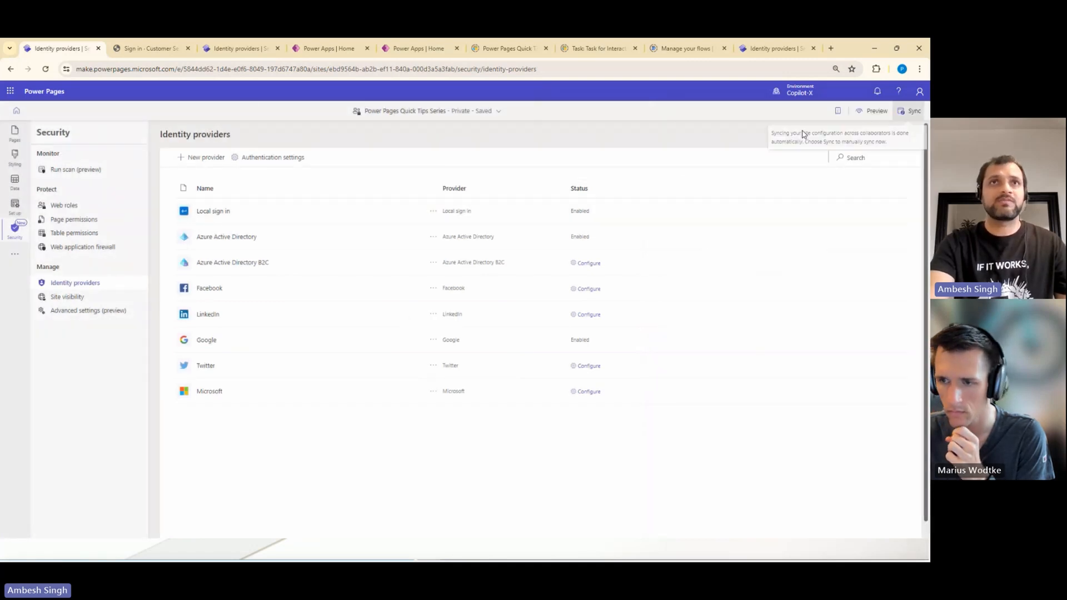
- Sign in to the Power Pages Quick Tips Series site with Google as the external account, and return to the presentation
{"action": "left_click", "coordinate": [147, 49]}
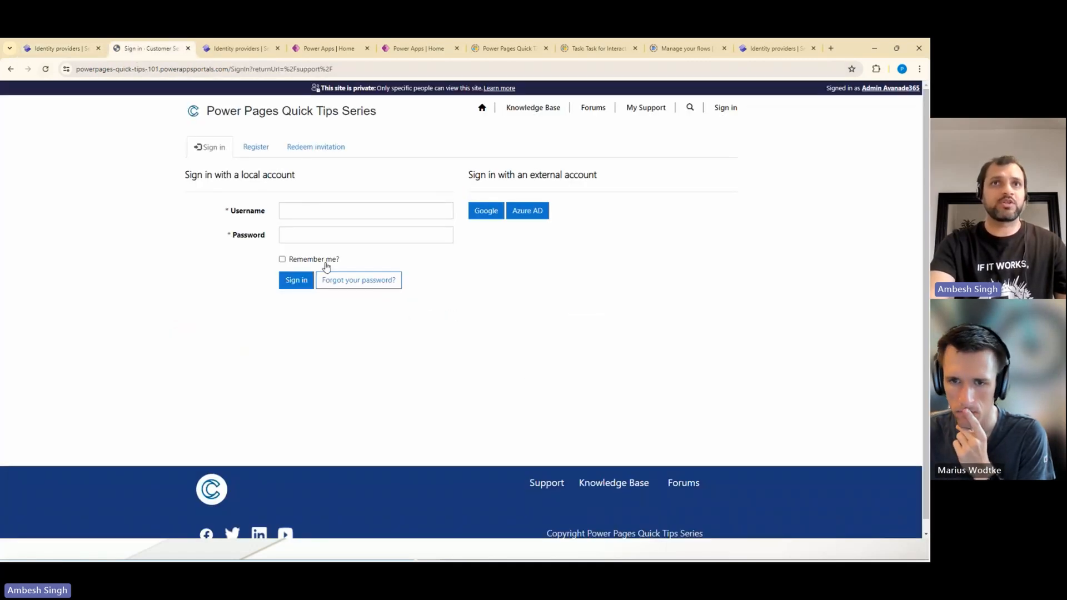
{"action": "left_click", "coordinate": [490, 216]}
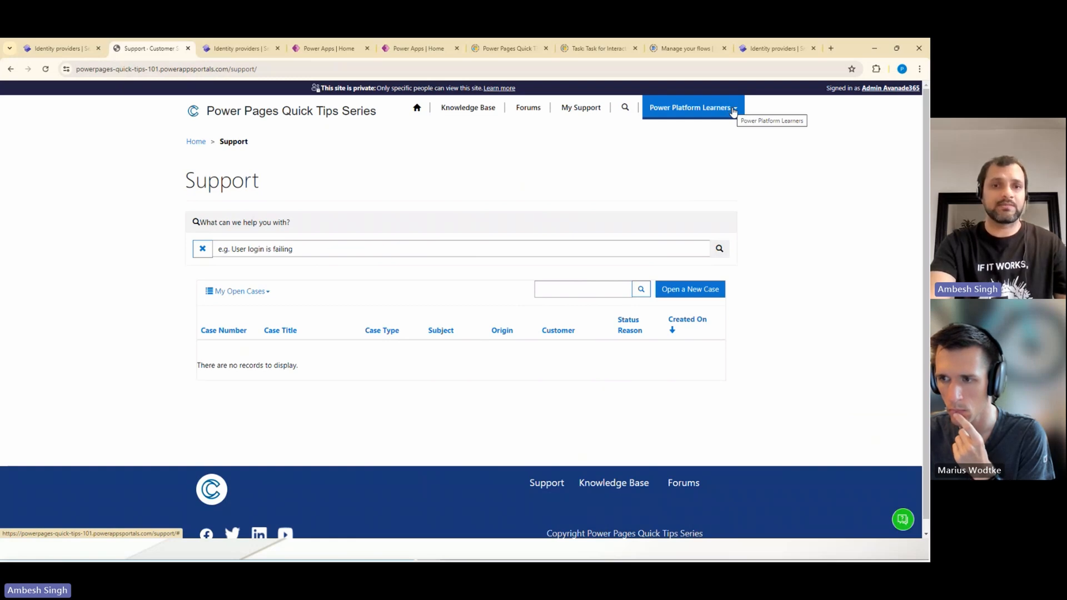
{"action": "left_click", "coordinate": [442, 547]}
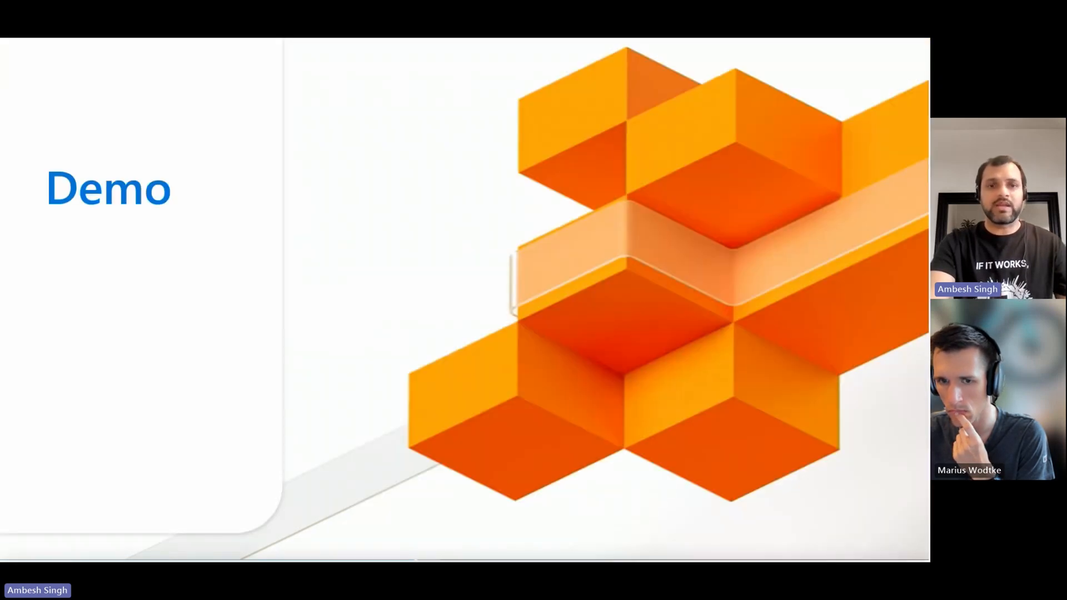